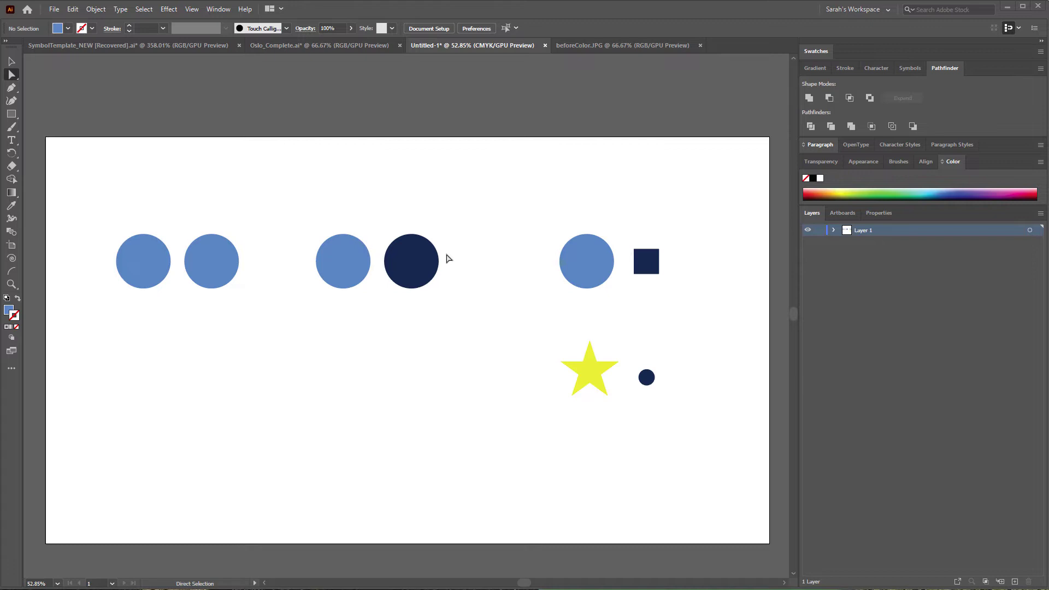
left_click(96, 10)
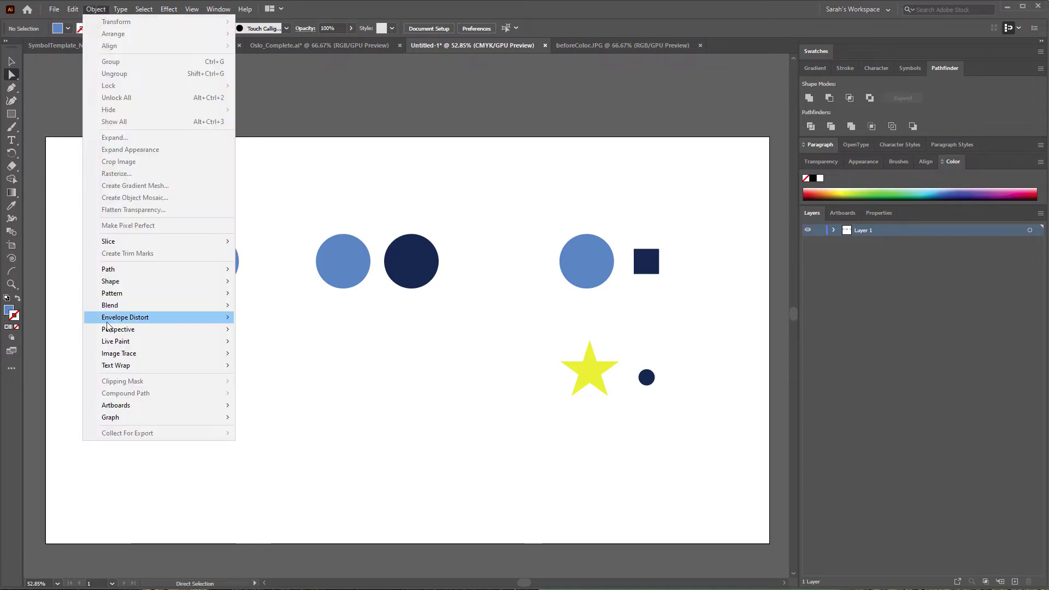
mouse_move(125, 308)
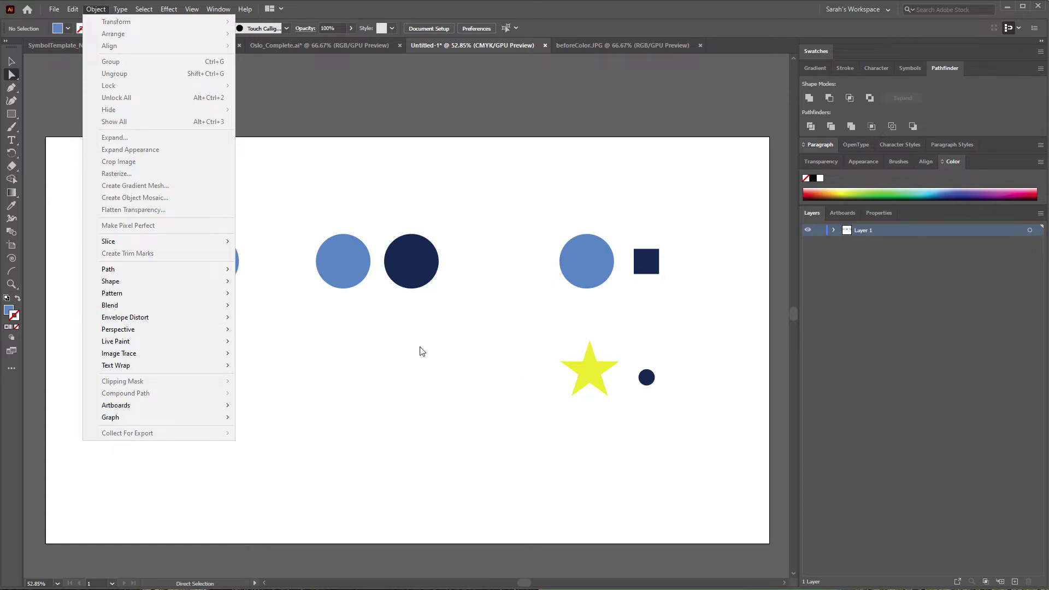
left_click(508, 317)
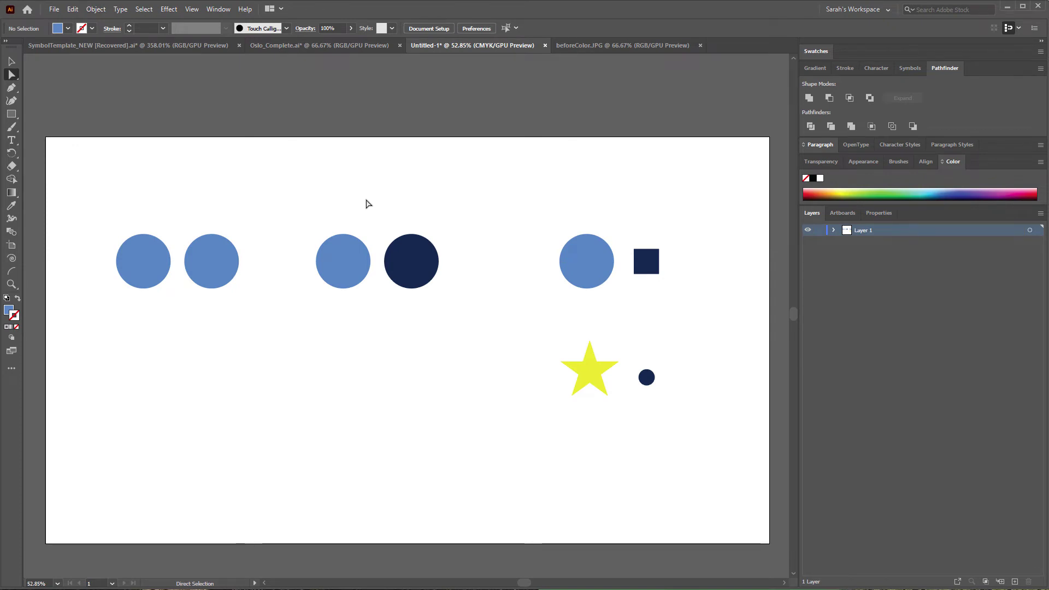
Step: Set Blend Options to Specified Steps spacing with 2 steps instead of 25
left_click(95, 9)
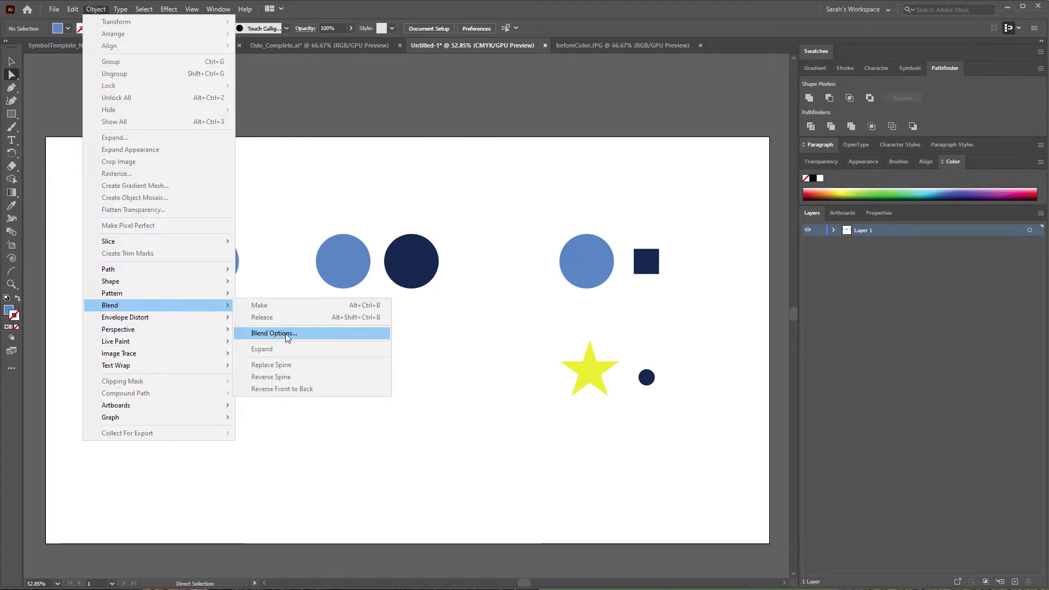
left_click(287, 334)
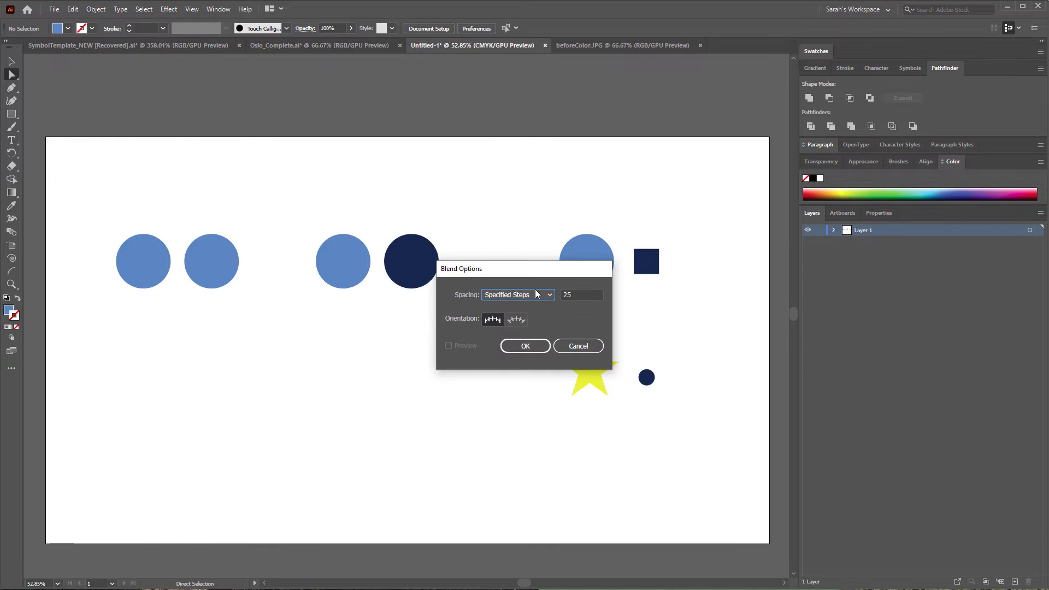
left_click(550, 297)
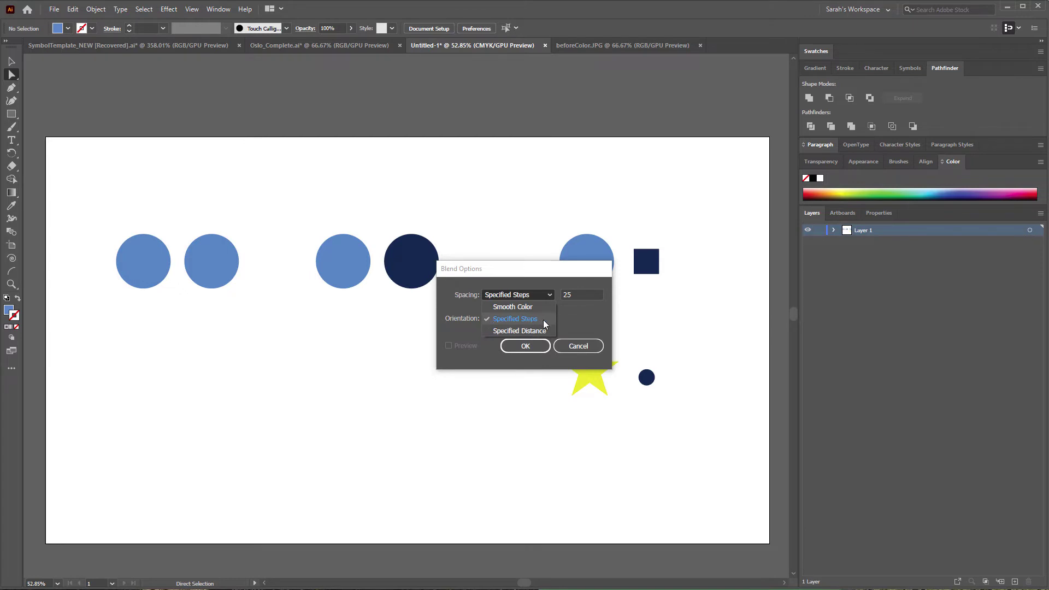
left_click(537, 298)
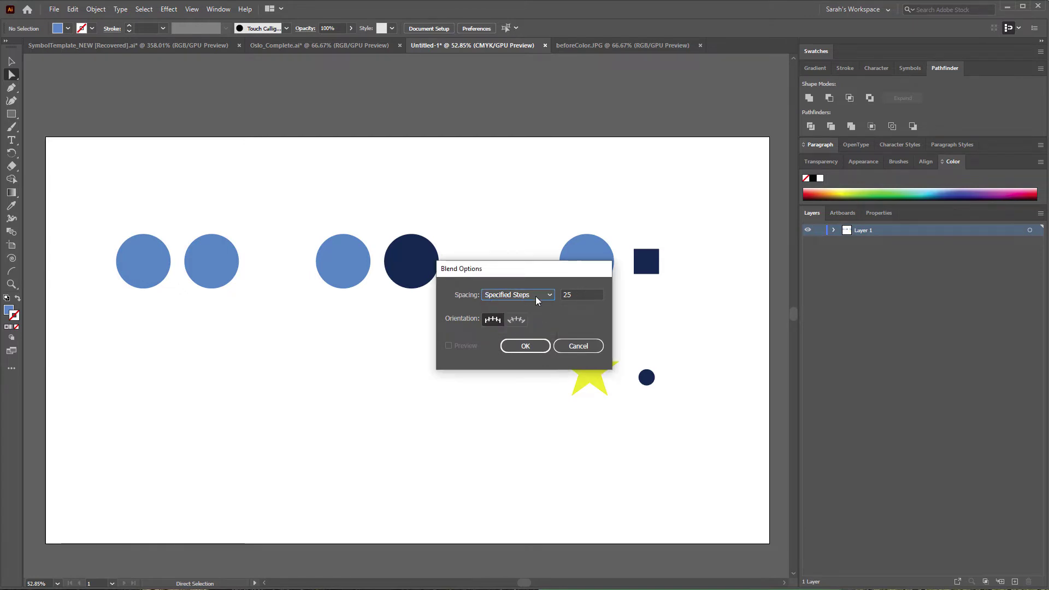
left_click(580, 294)
key("BackSpace")
key("BackSpace")
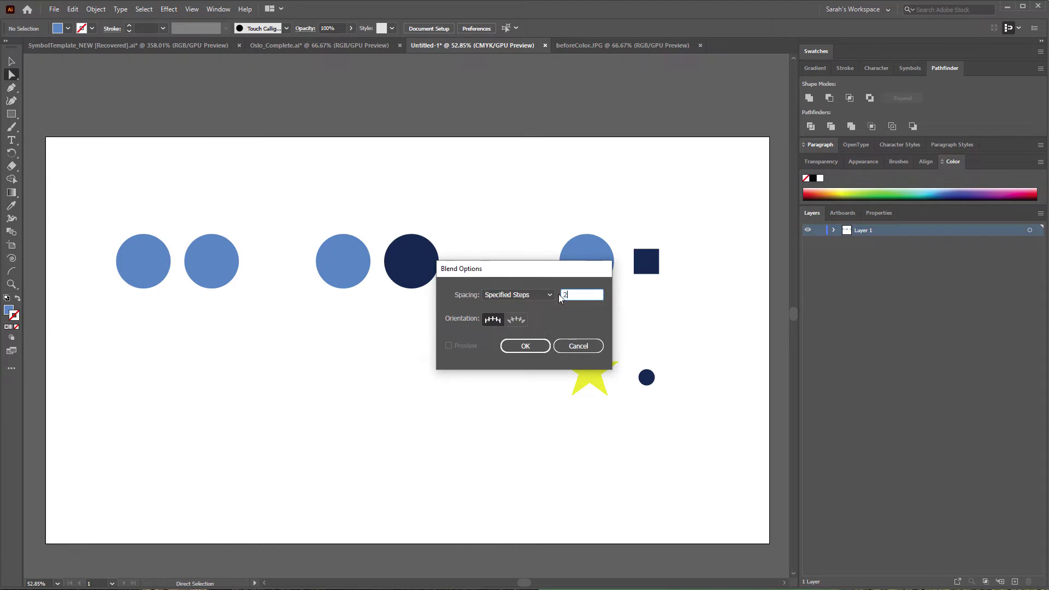
type("2")
left_click(527, 346)
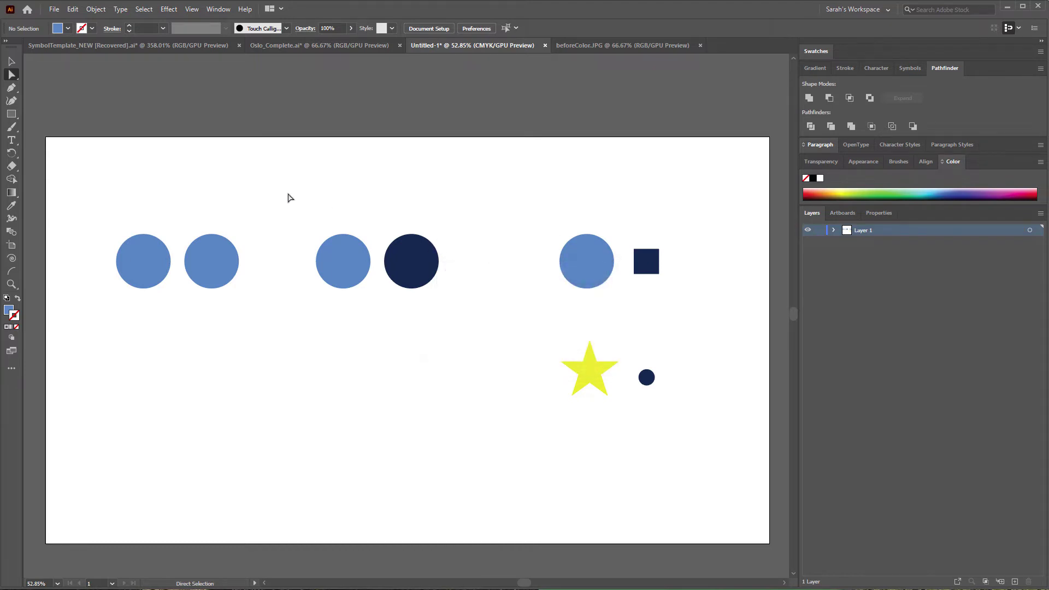
Step: Select the light blue and navy middle circles and blend them, adding two intermediate circles
left_click_drag(288, 194, 467, 349)
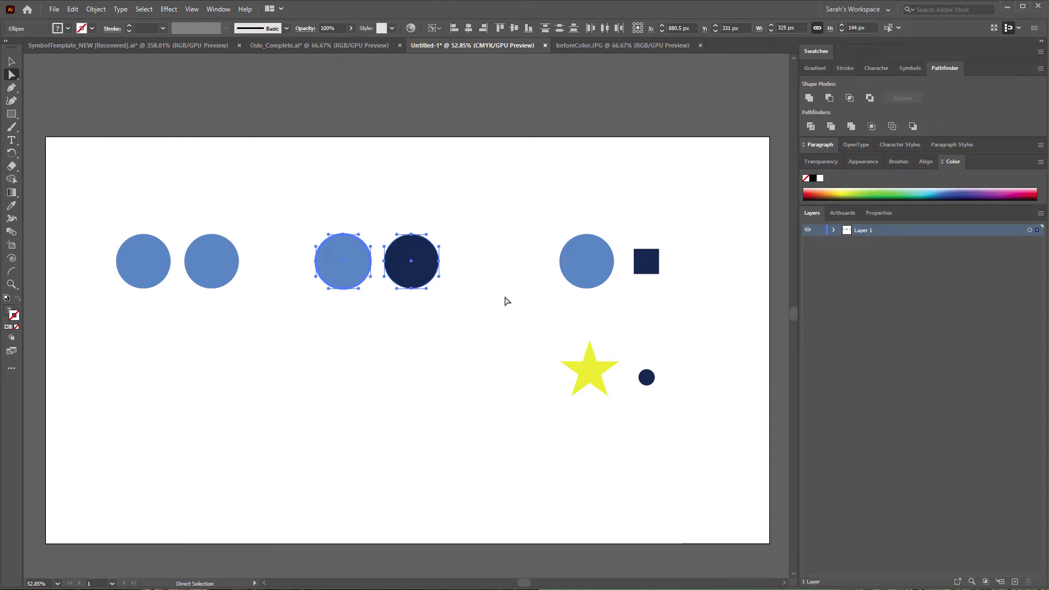
left_click(329, 338)
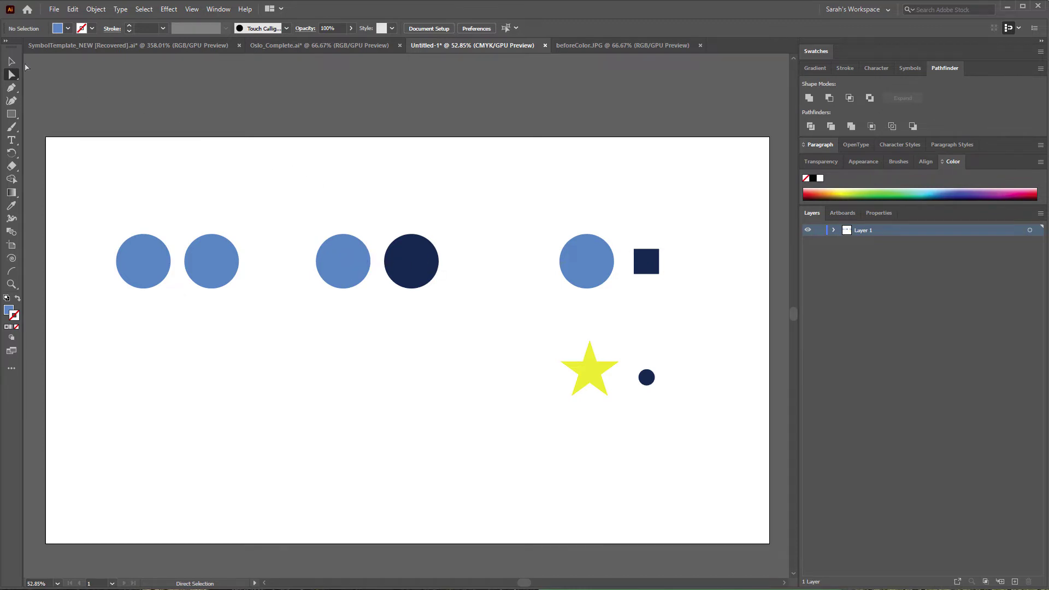
key("v")
left_click_drag(309, 201, 582, 352)
left_click(351, 213)
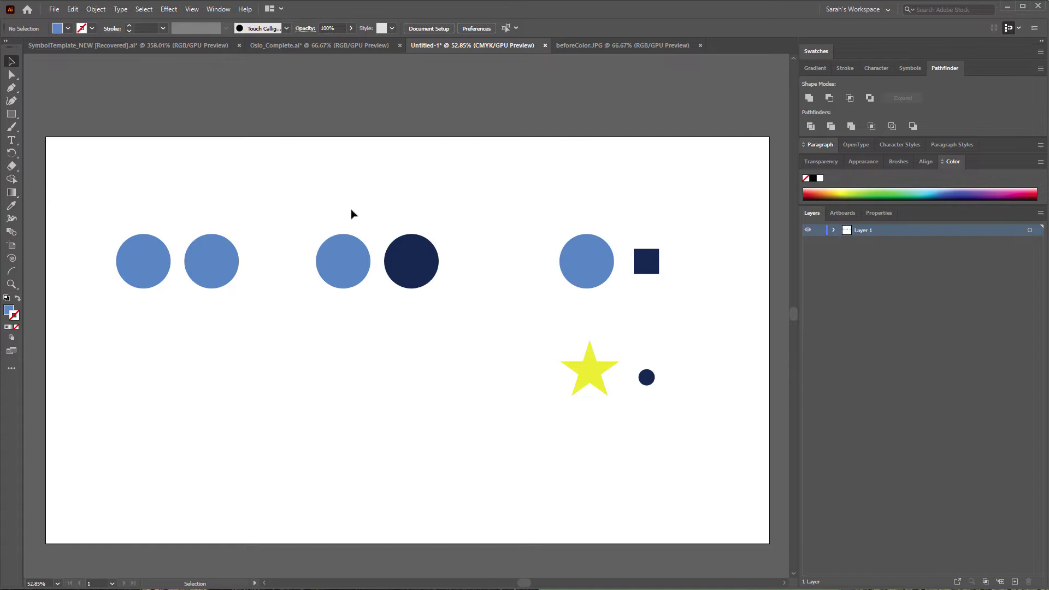
left_click_drag(299, 207, 498, 332)
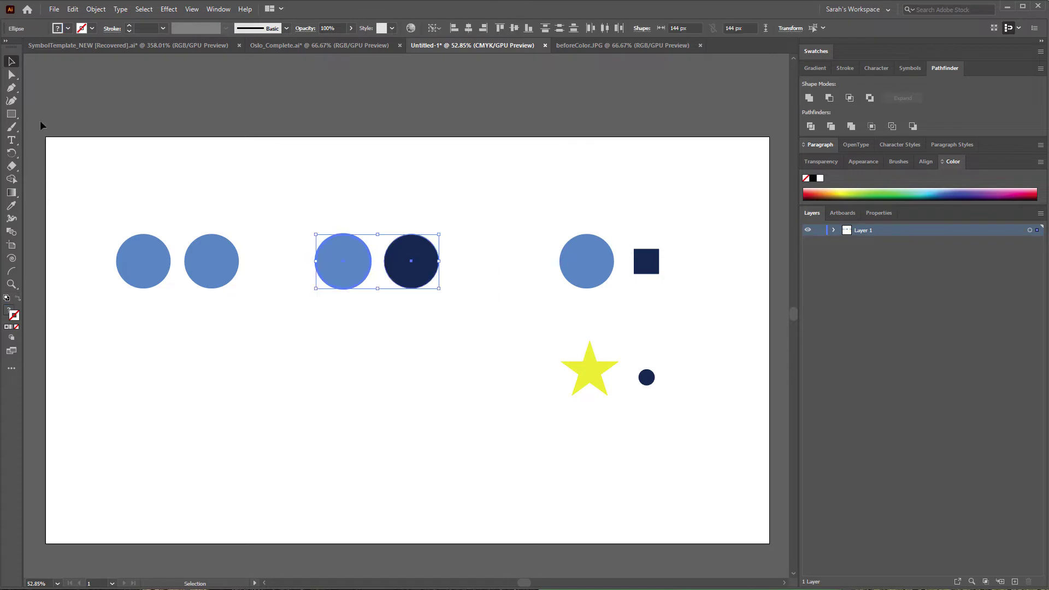
left_click(102, 11)
mouse_move(199, 304)
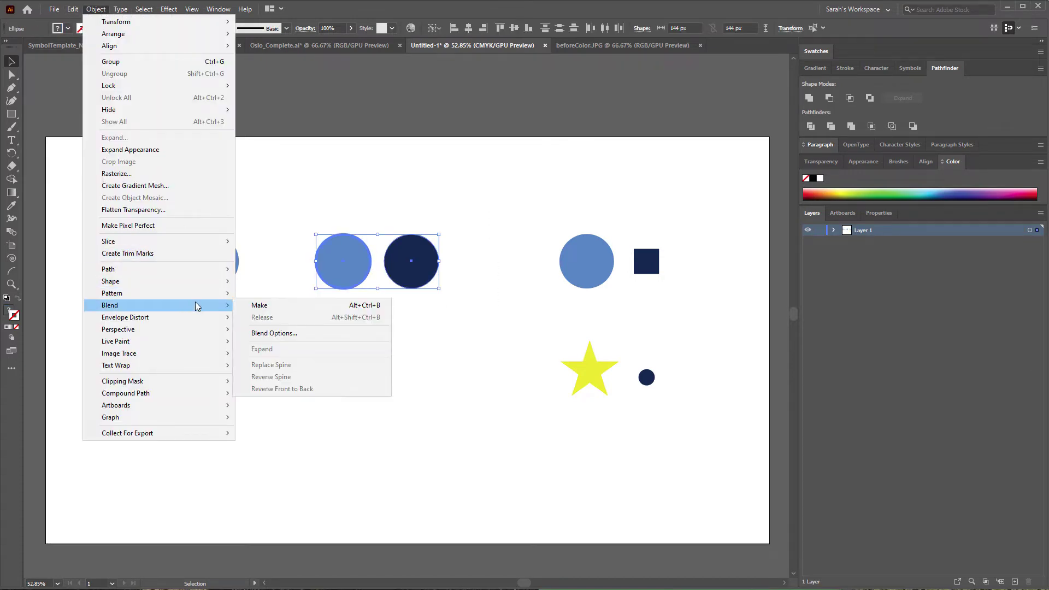
left_click(386, 306)
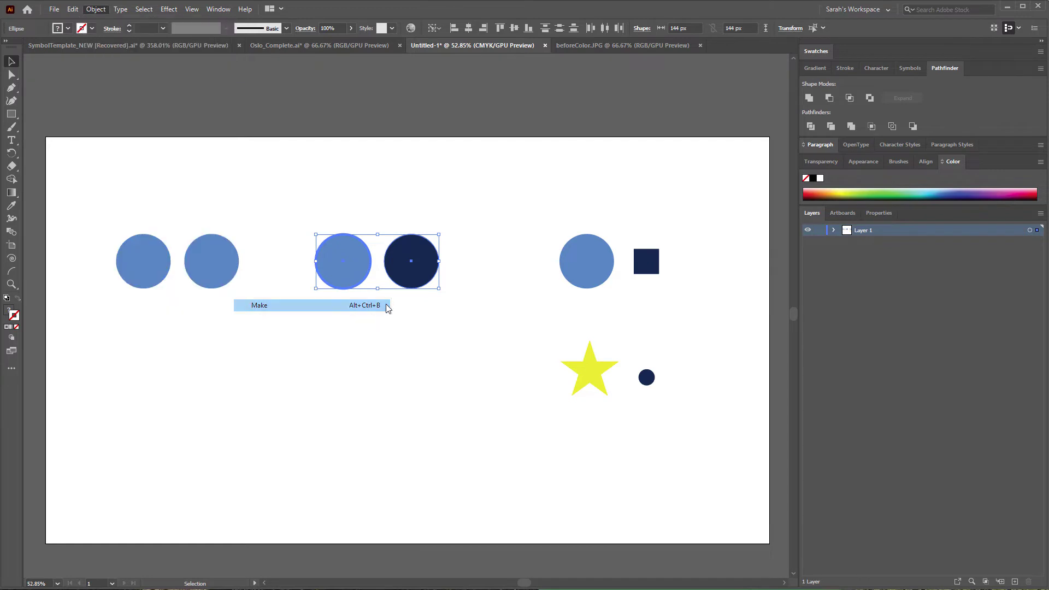
left_click(462, 197)
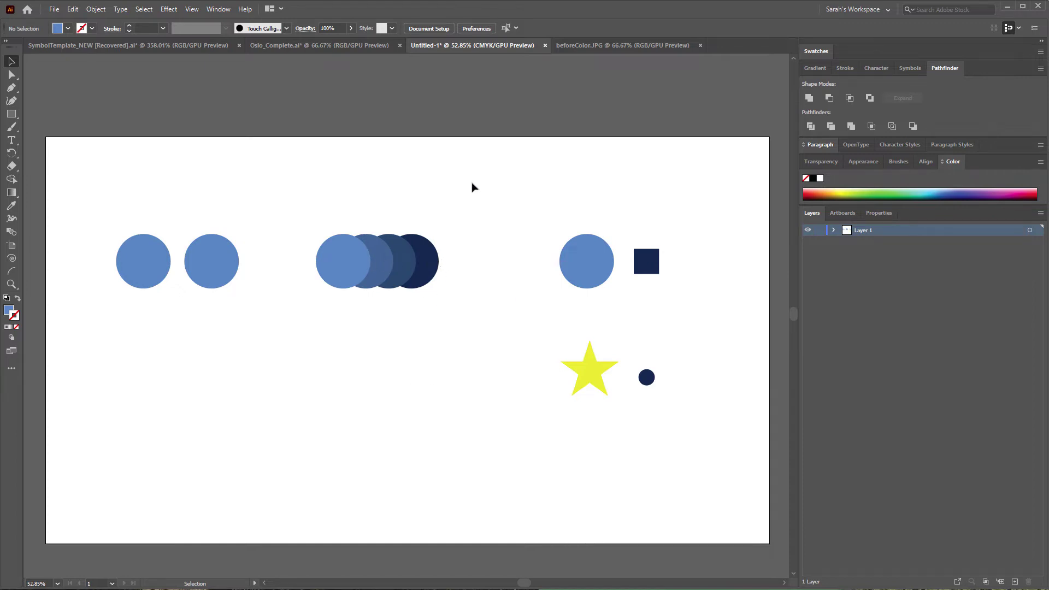
Step: Undo the 2-step blend and change the blend step count to 20
key("ctrl+z")
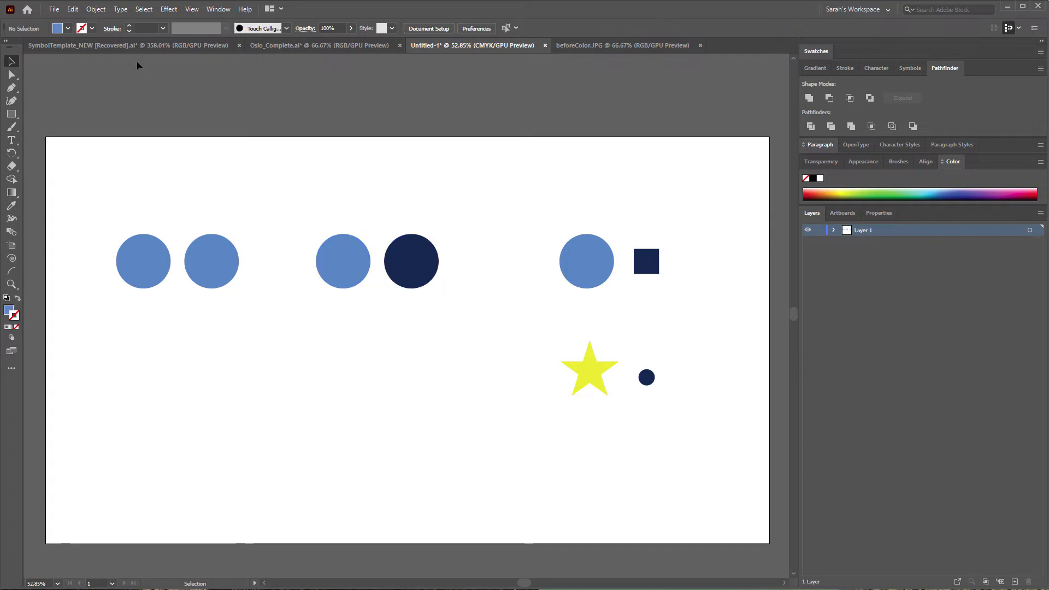
left_click(95, 9)
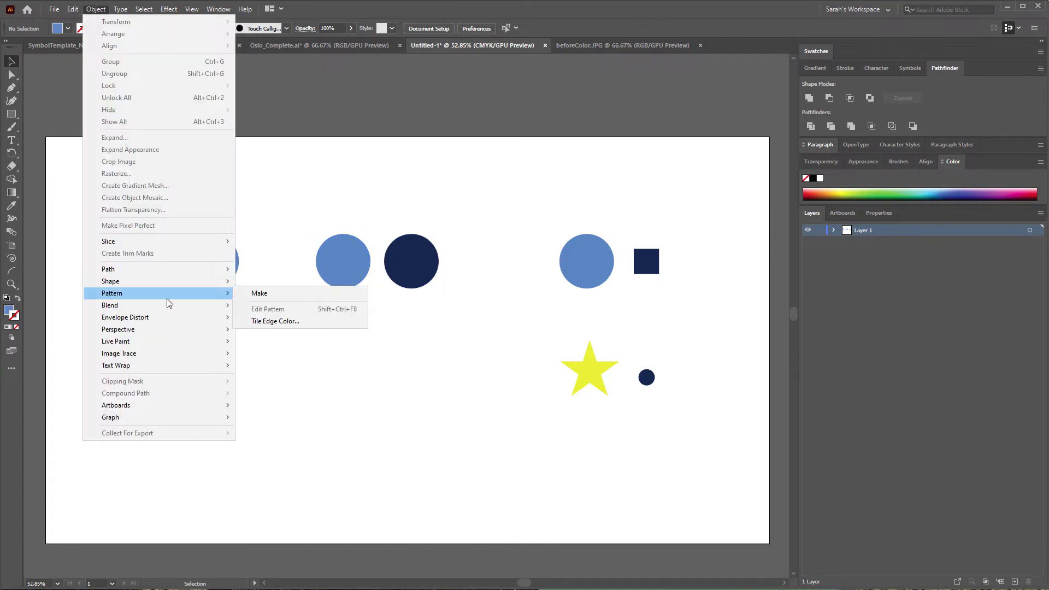
left_click(274, 333)
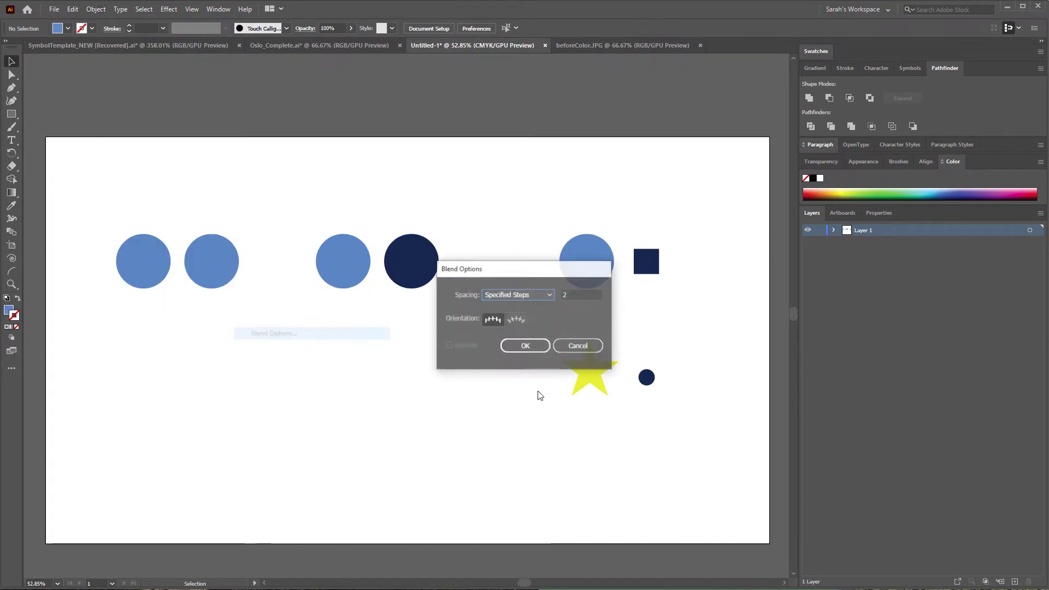
double_click(582, 294)
type("2")
type("0")
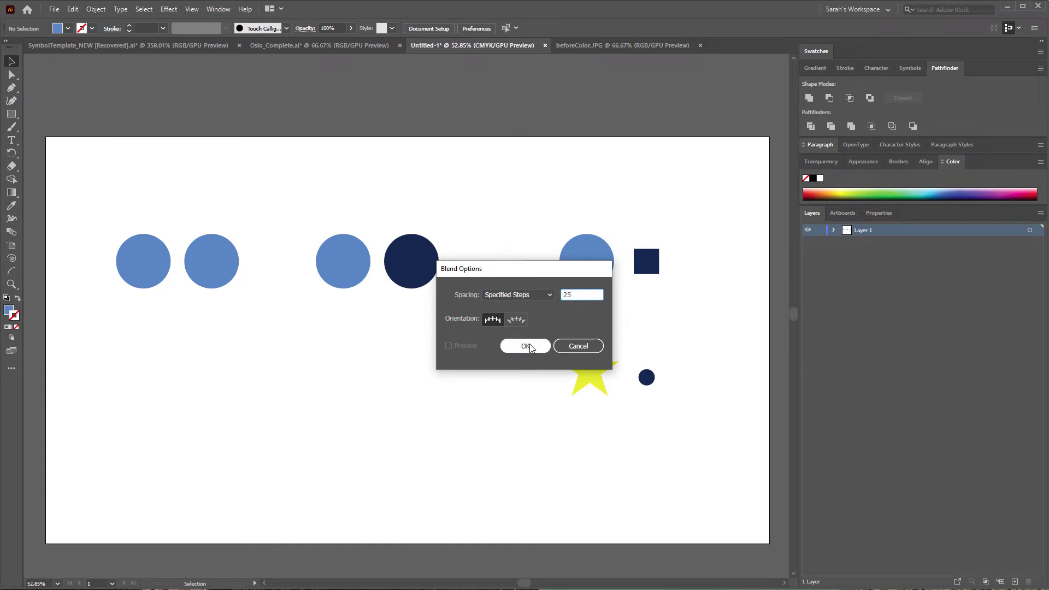
left_click(502, 344)
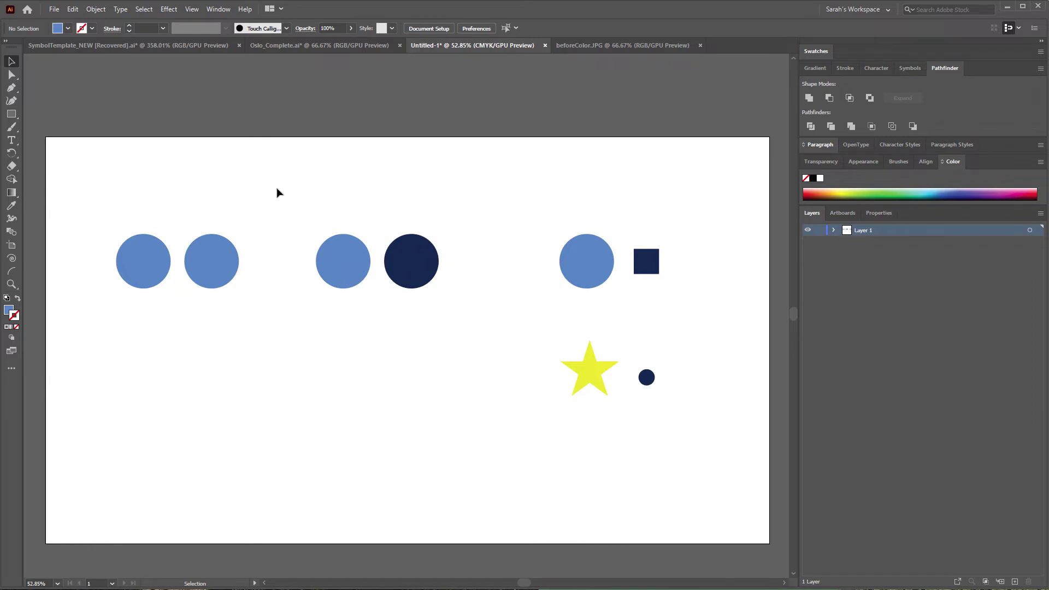
Step: Blend the light blue and navy circles into a smooth 20-step pill shape
left_click_drag(296, 181, 487, 331)
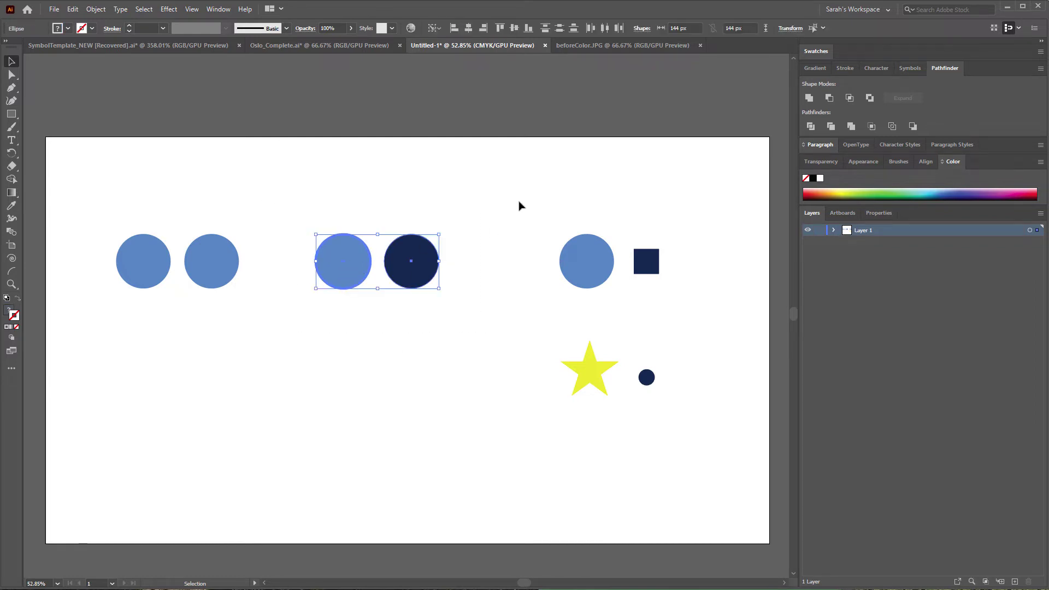
left_click(95, 9)
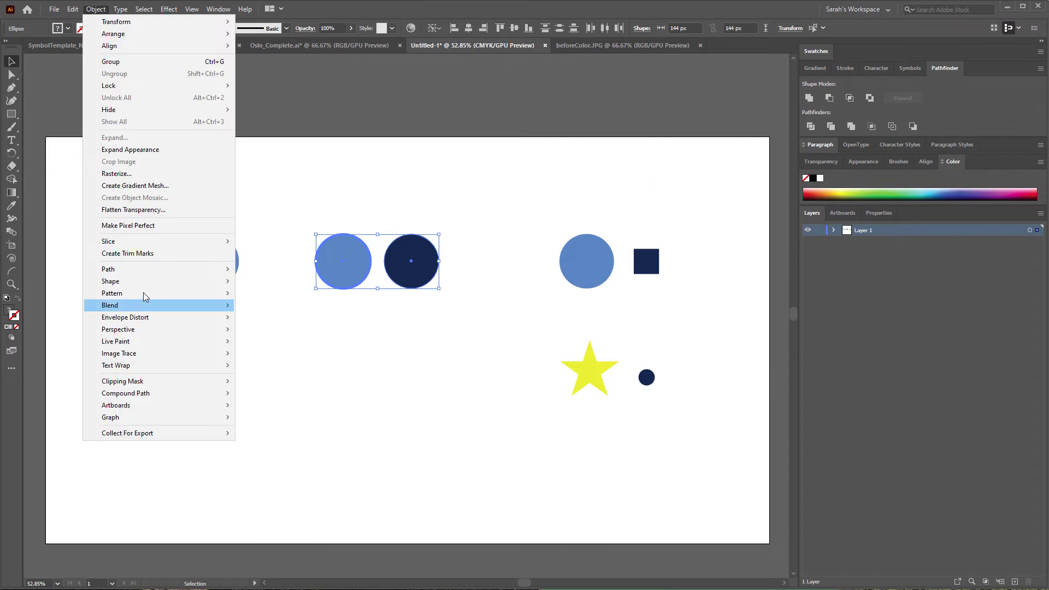
mouse_move(149, 306)
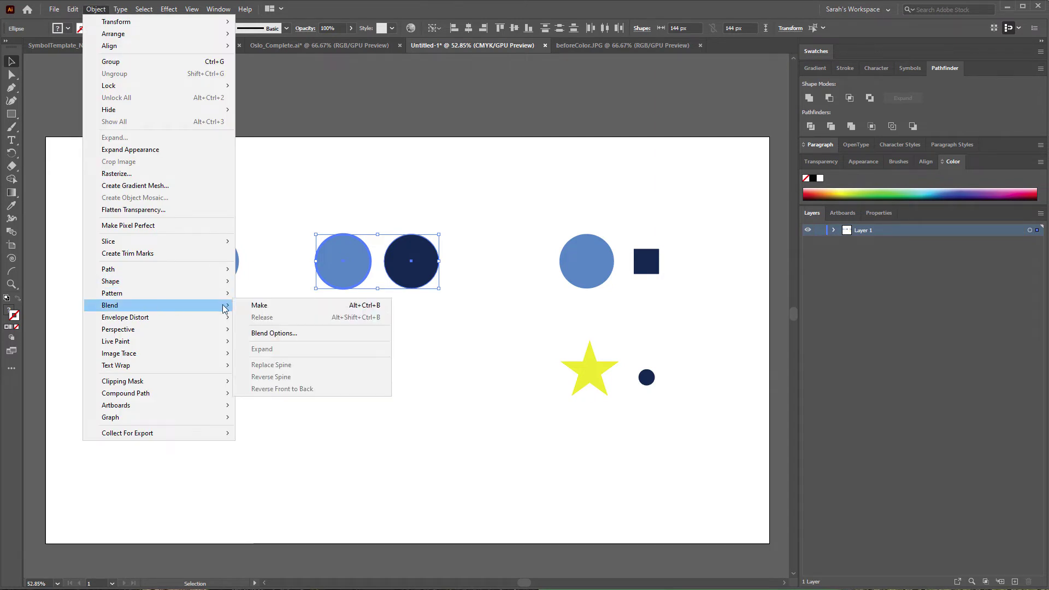
left_click(325, 310)
left_click(449, 180)
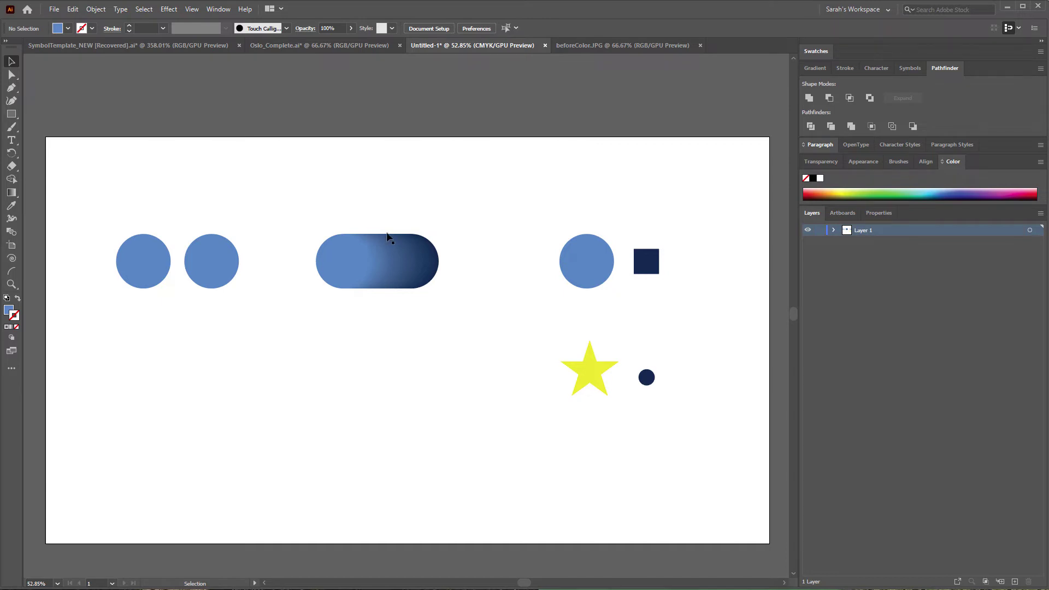
Step: Blend the two left light blue circles into a solid blue capsule with Ctrl+Alt+B
left_click_drag(327, 206, 474, 319)
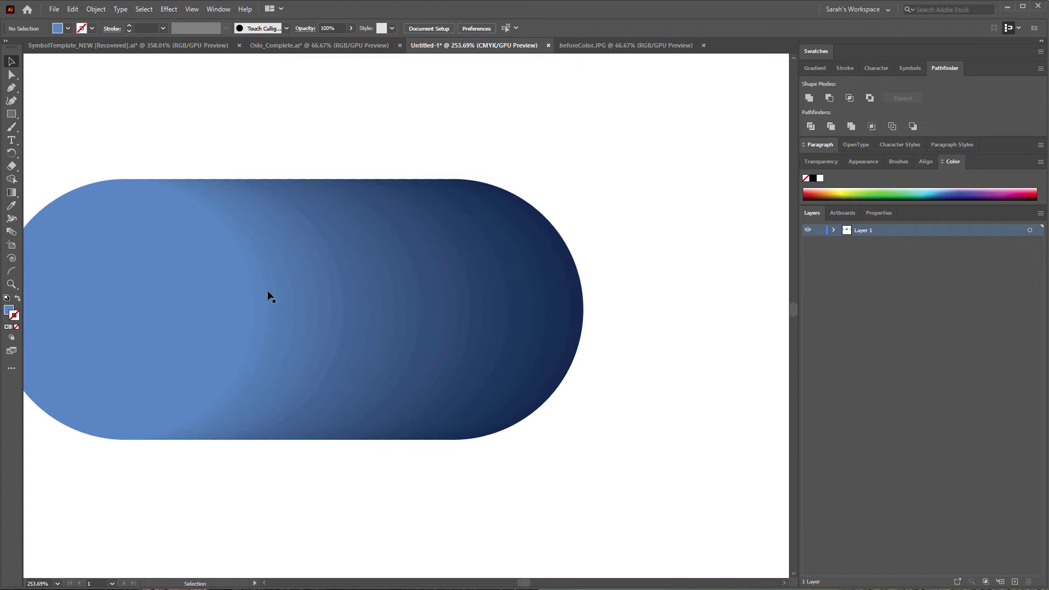
key("ctrl+0")
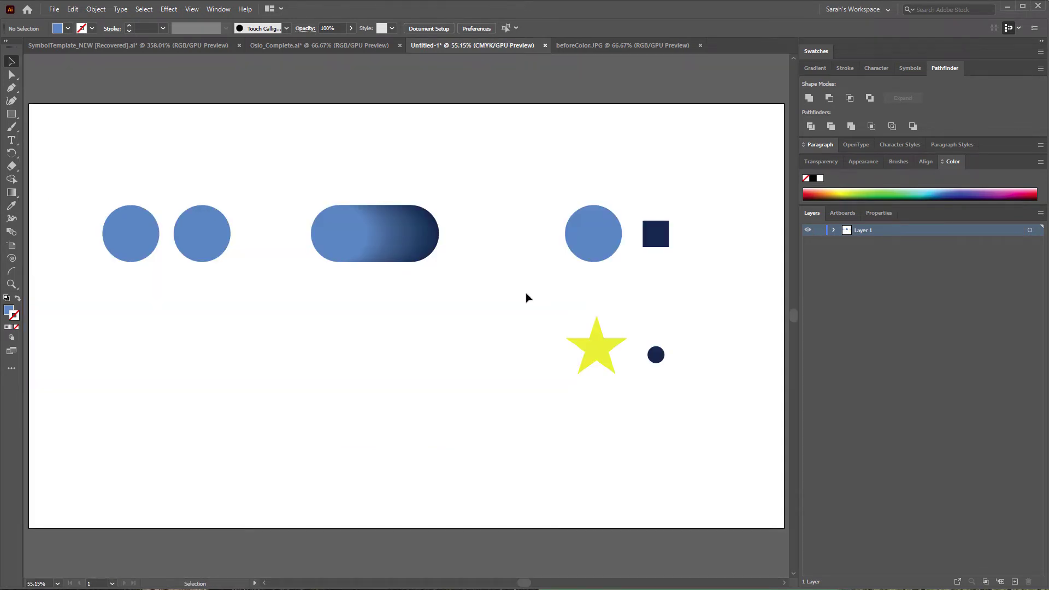
left_click_drag(91, 164, 251, 302)
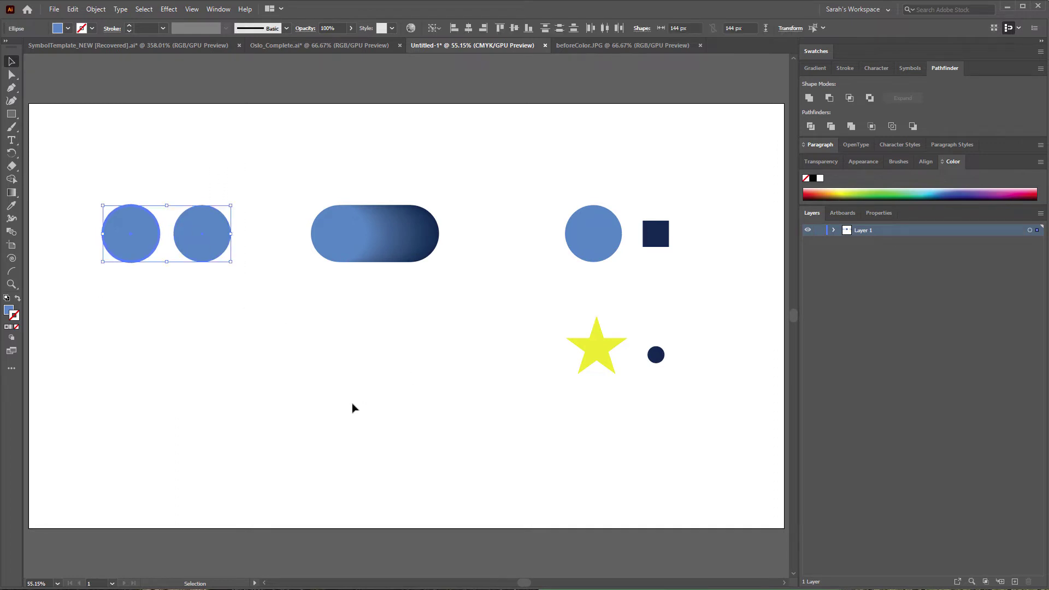
key("ctrl+alt+b")
key("ctrl+shift+a")
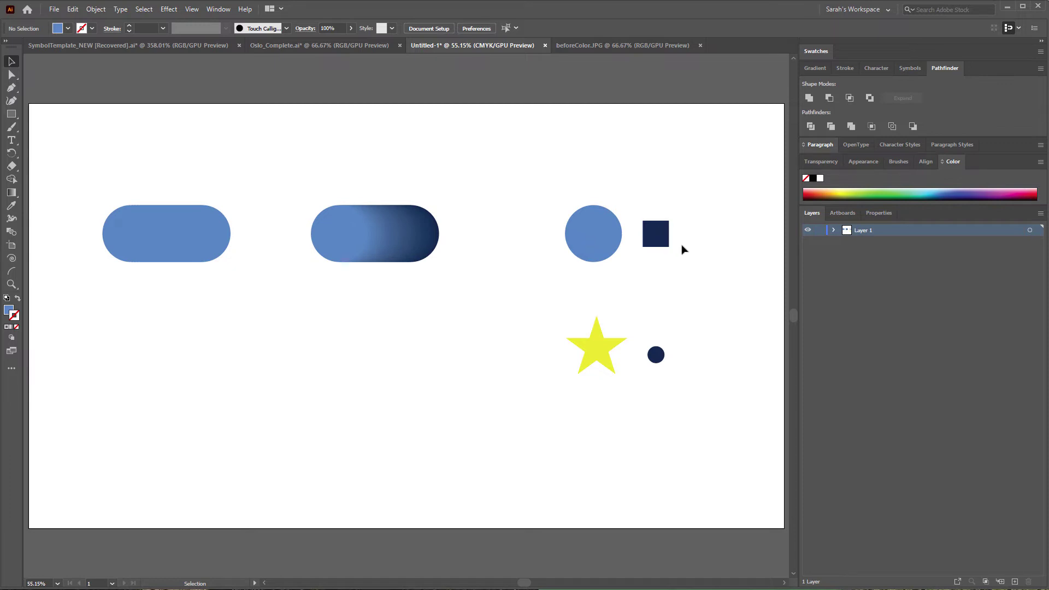
Step: Blend the blue circle into the navy square
left_click_drag(689, 285, 542, 185)
key("ctrl+alt+b")
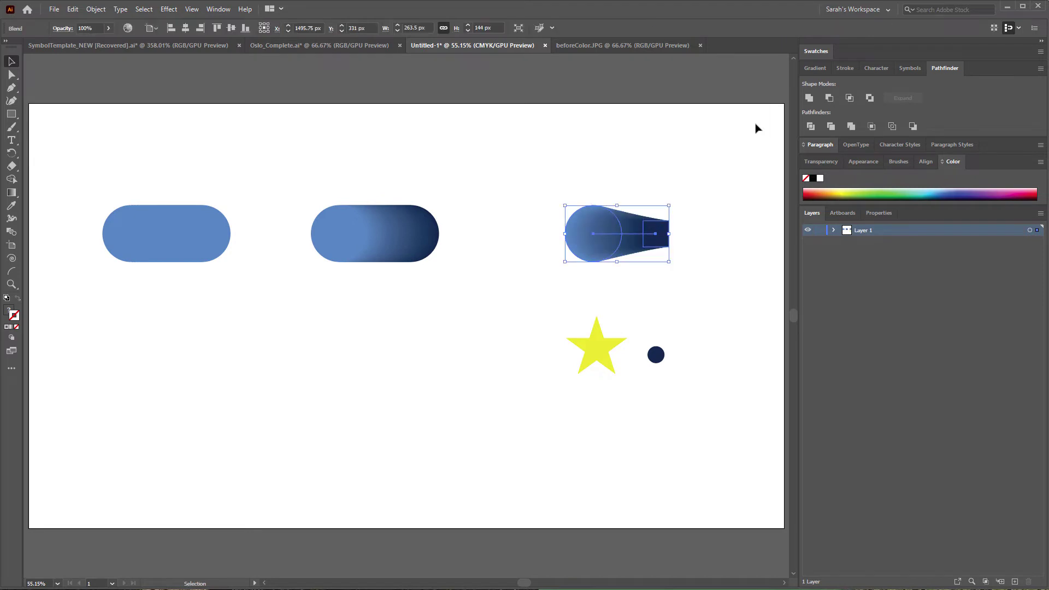
left_click(748, 143)
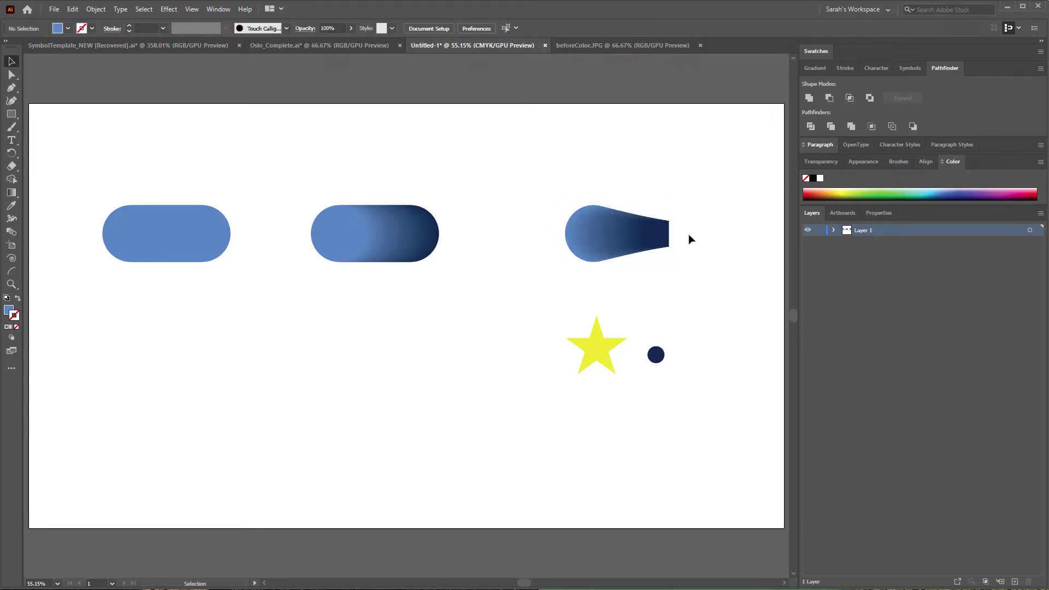
Step: Blend the yellow star into the small navy dot, selecting both with Direct Selection
key("ctrl+equal")
left_click_drag(428, 237, 590, 369)
left_click(590, 368)
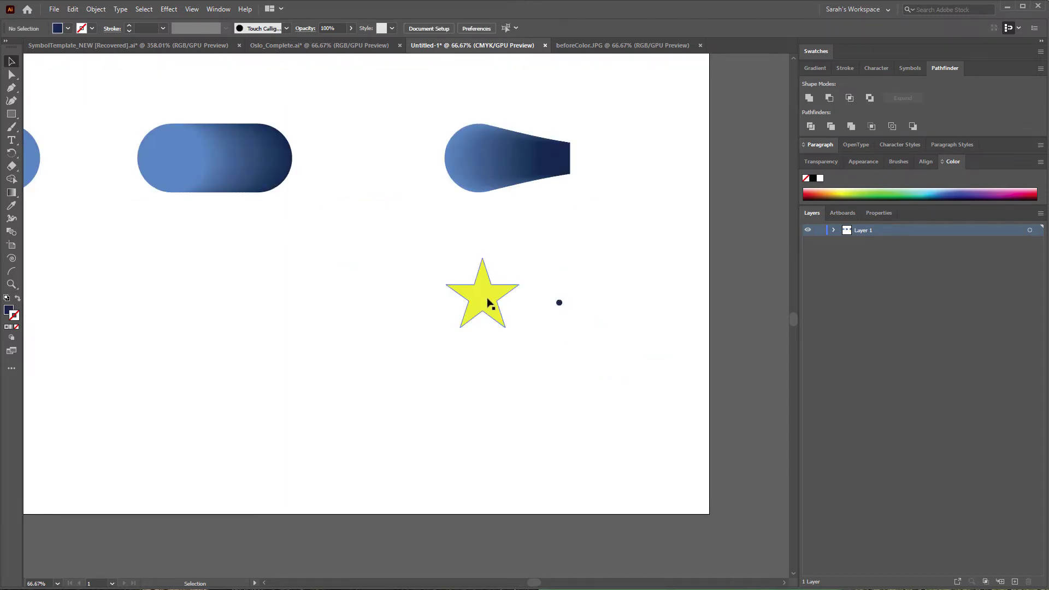
left_click(487, 297)
key("a")
left_click_drag(625, 383, 423, 238)
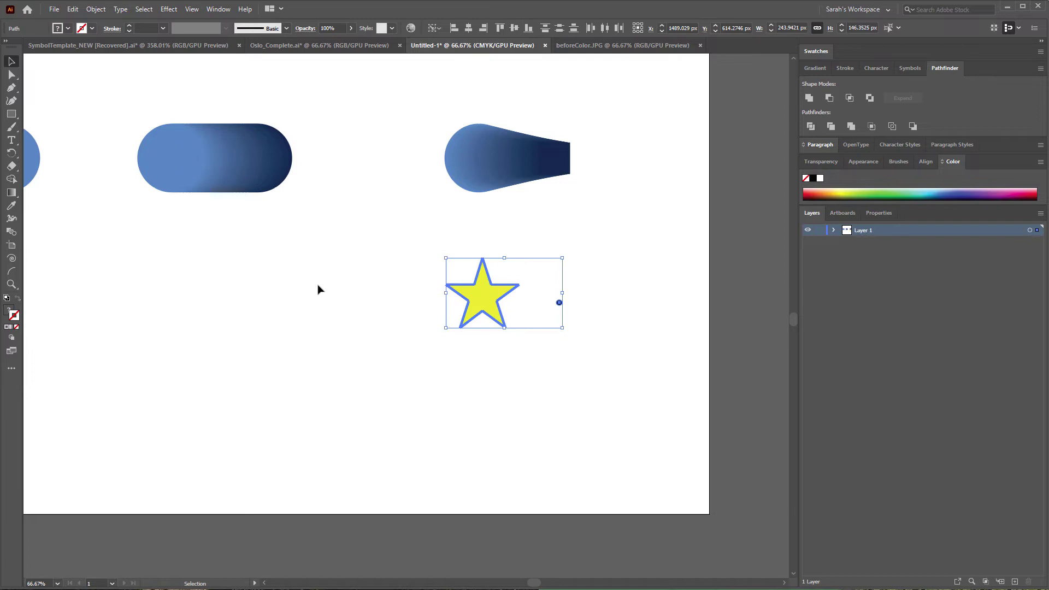
key("ctrl+alt+b")
key("v")
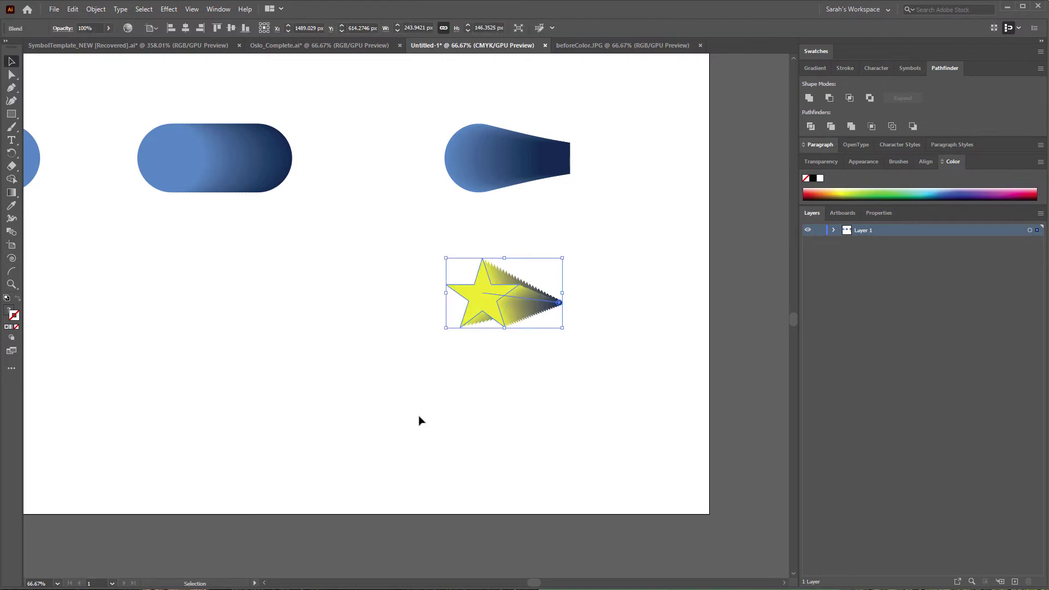
left_click(419, 420)
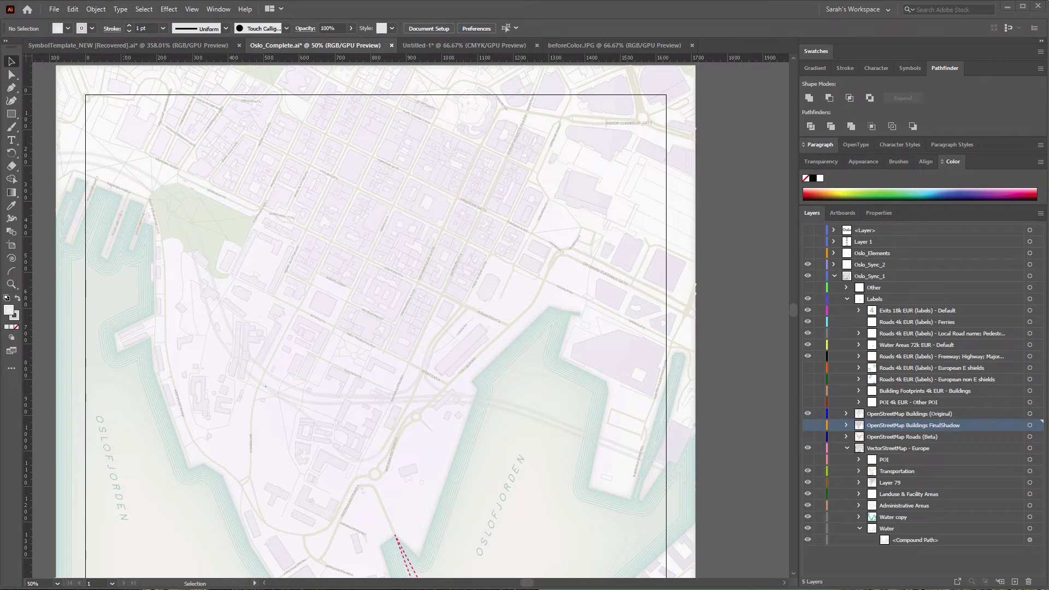
Step: Lock the lower map layers and duplicate the Original buildings layer, placing the copy beneath it
key("Up")
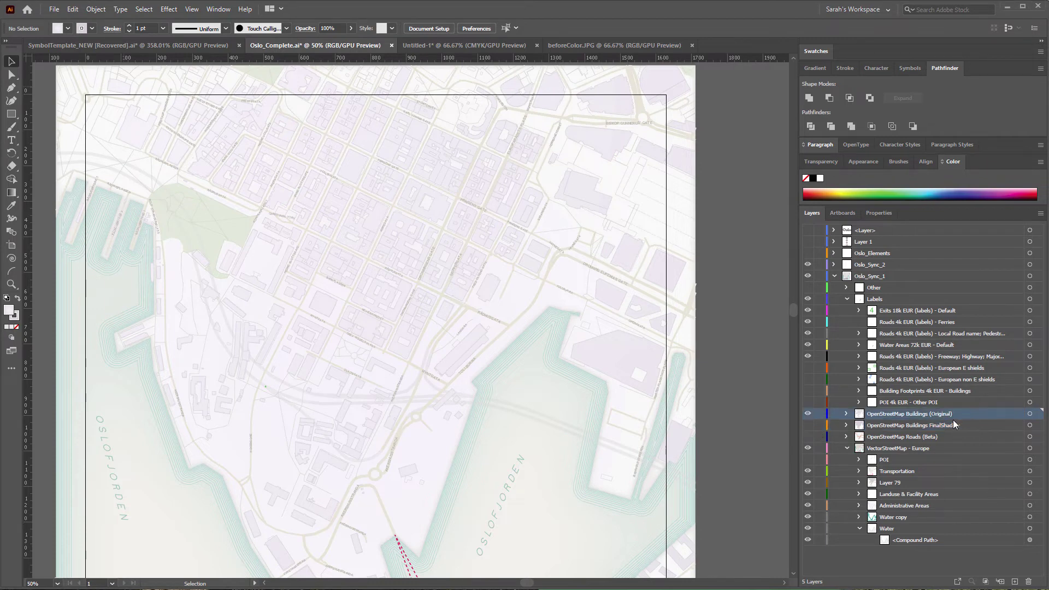
left_click_drag(819, 544, 819, 470)
left_click(1039, 414)
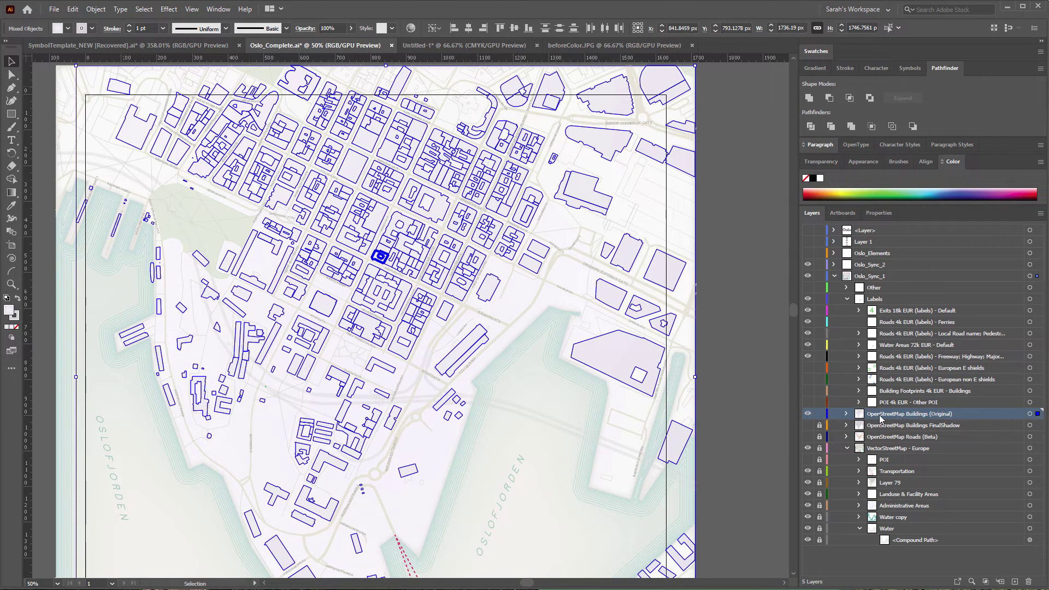
left_click(1040, 213)
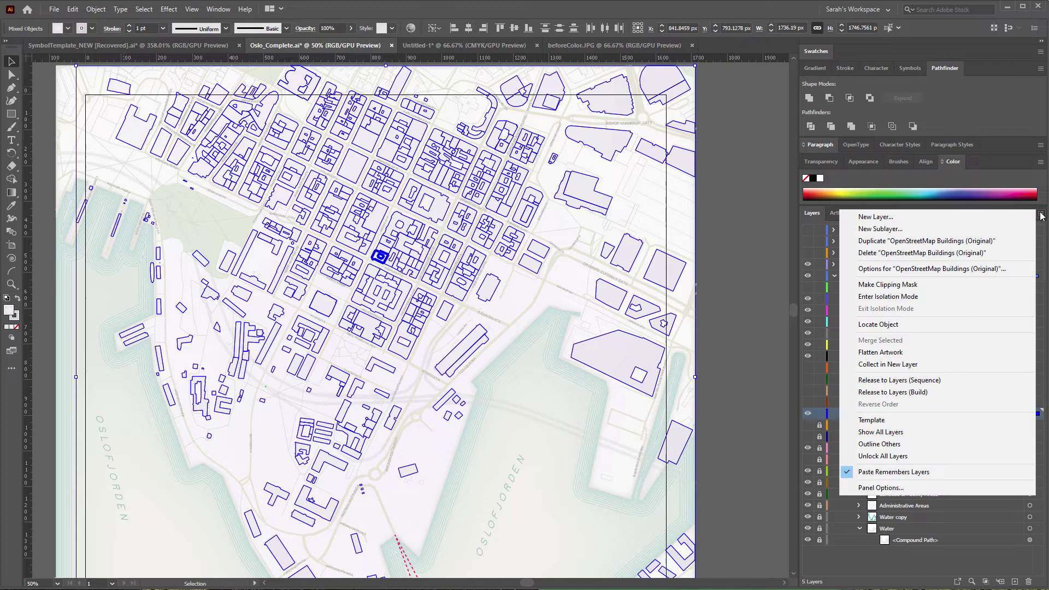
left_click(946, 247)
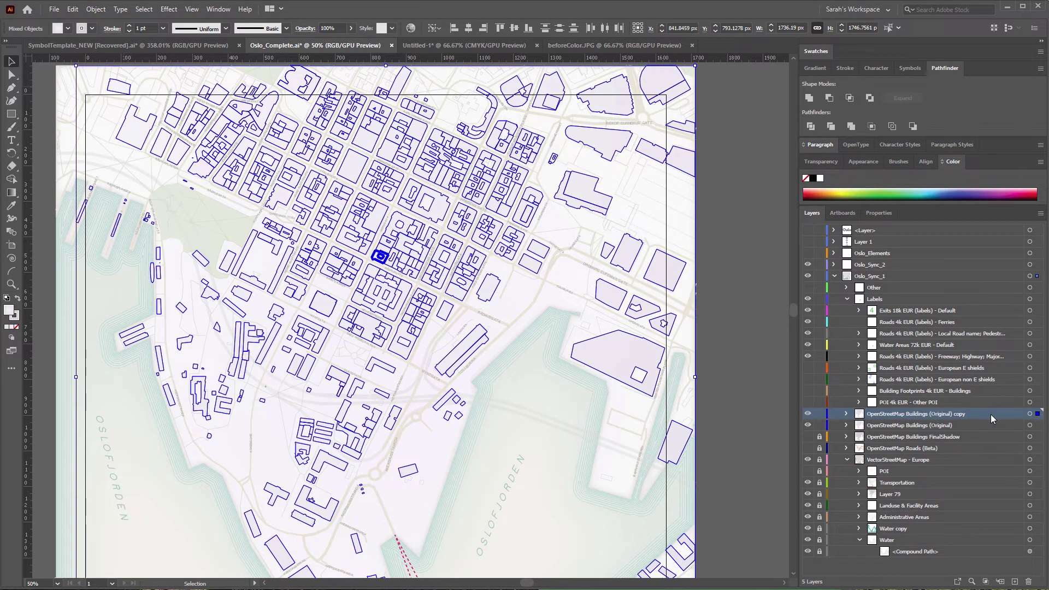
left_click_drag(991, 414, 989, 433)
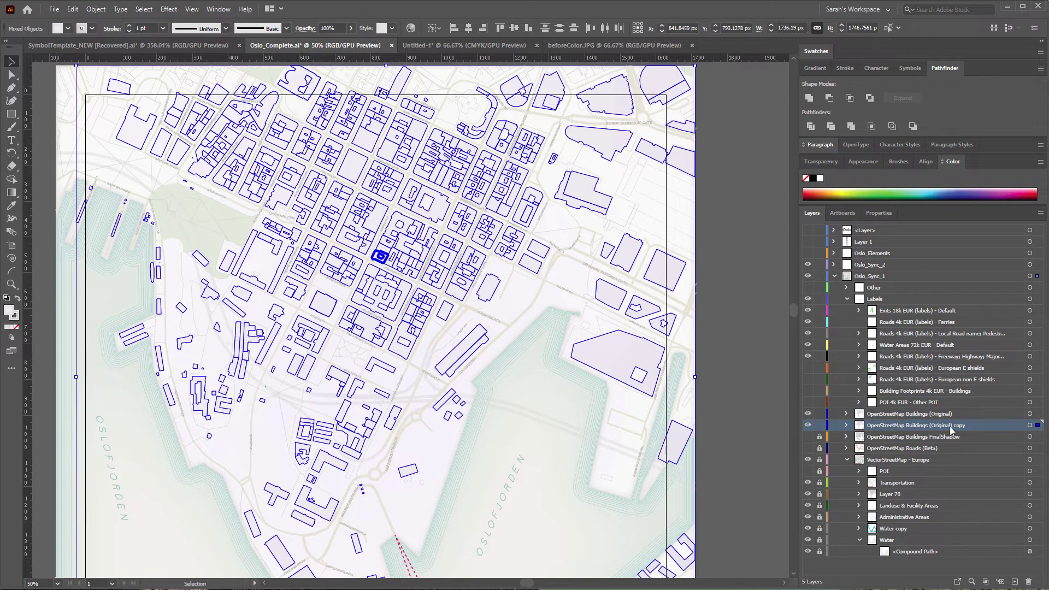
Step: Lock the Original layer and rename the copy 'OpenStreetMap Buildings (New Shadow)'
left_click(819, 414)
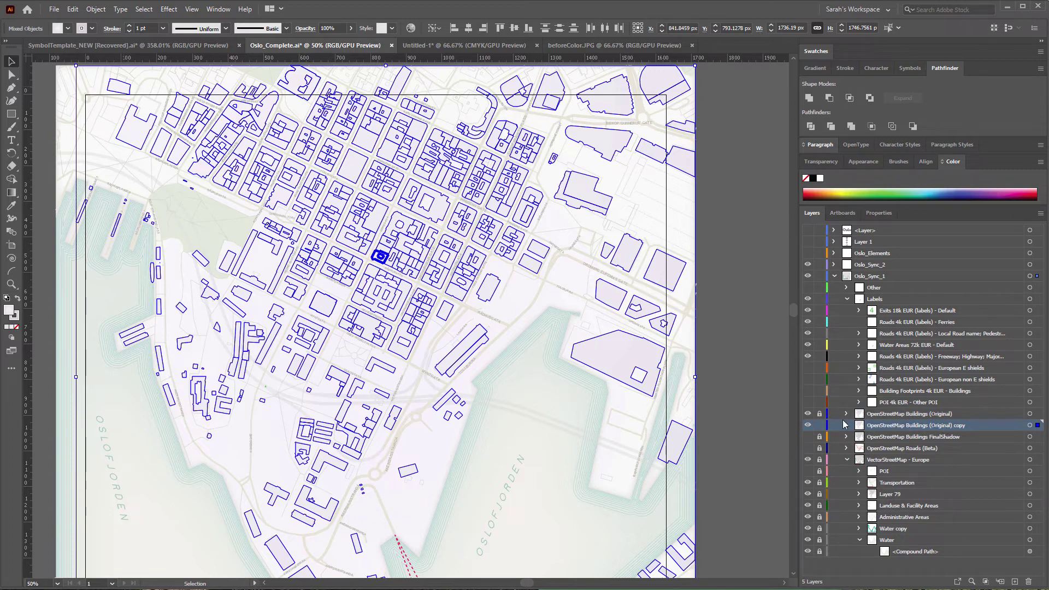
double_click(951, 426)
left_click_drag(934, 426, 1041, 431)
type("New")
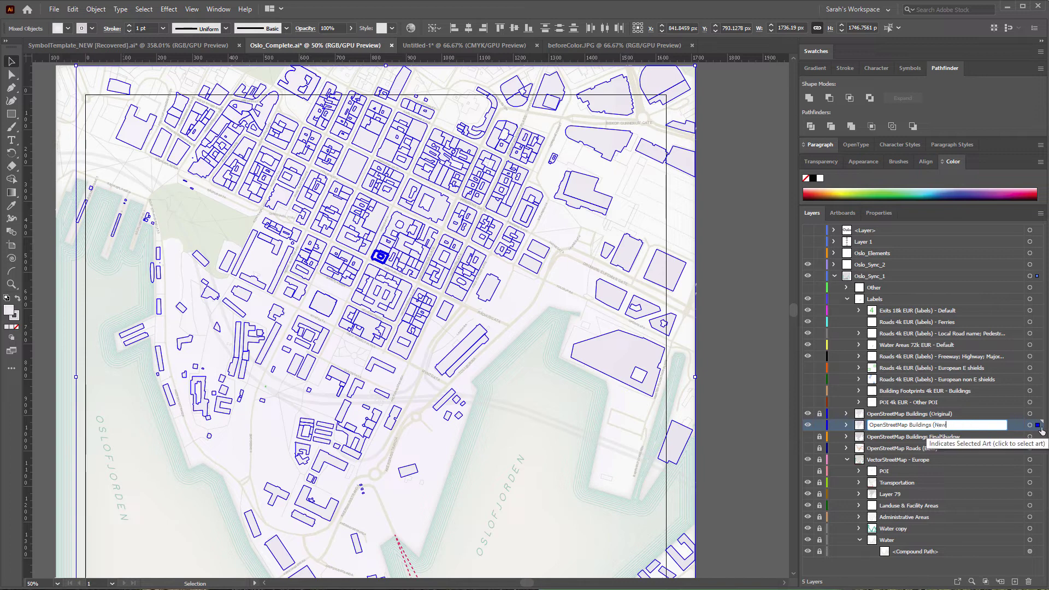
type(" Shadow)")
left_click(878, 424)
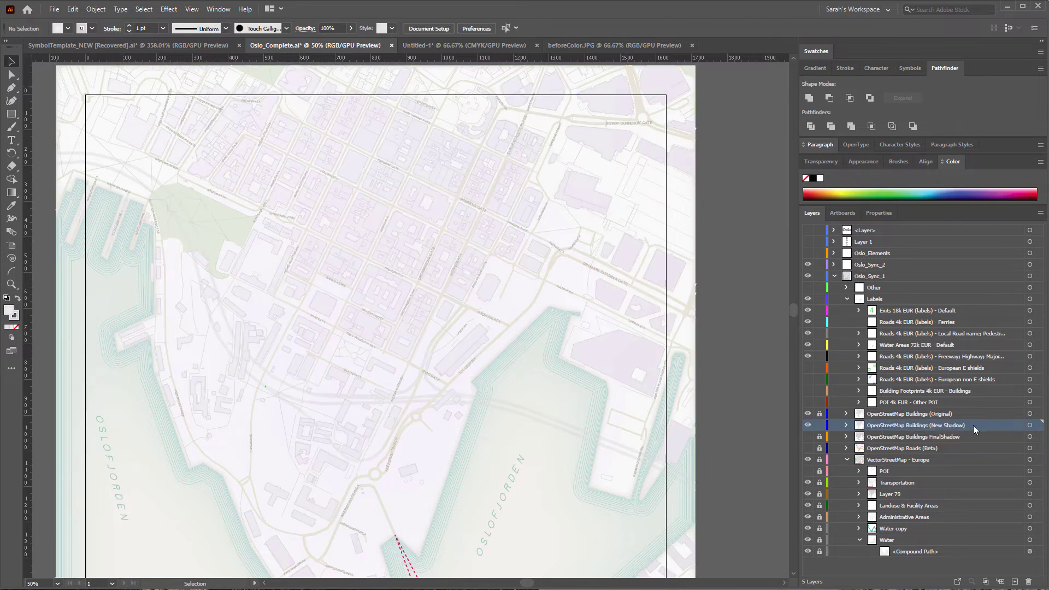
Step: Look over the beforeColor.JPG and Untitled-1 documents, then return to Oslo_Complete.ai
left_click(620, 46)
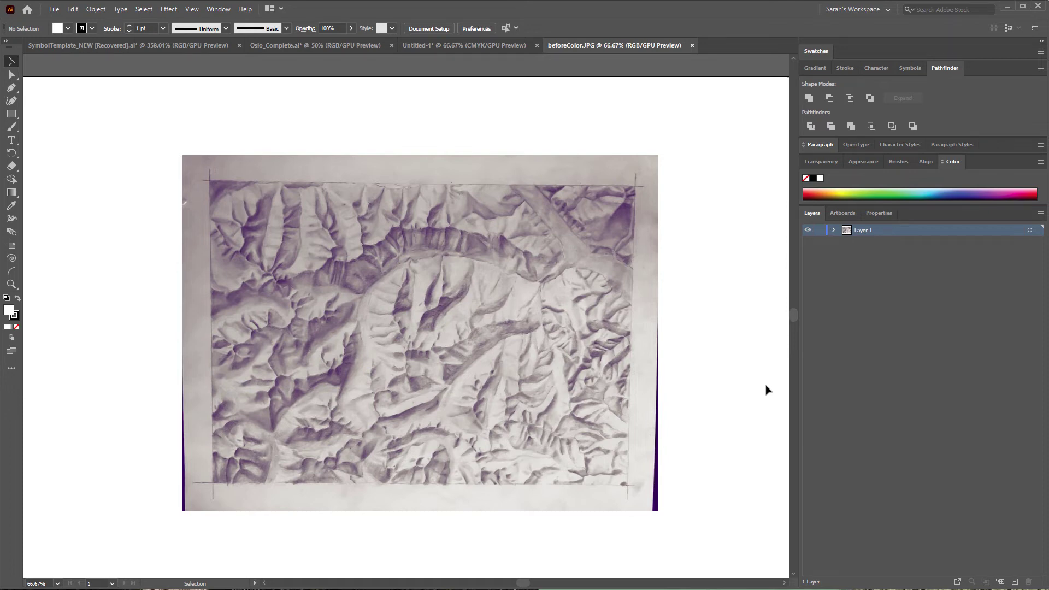
left_click(508, 47)
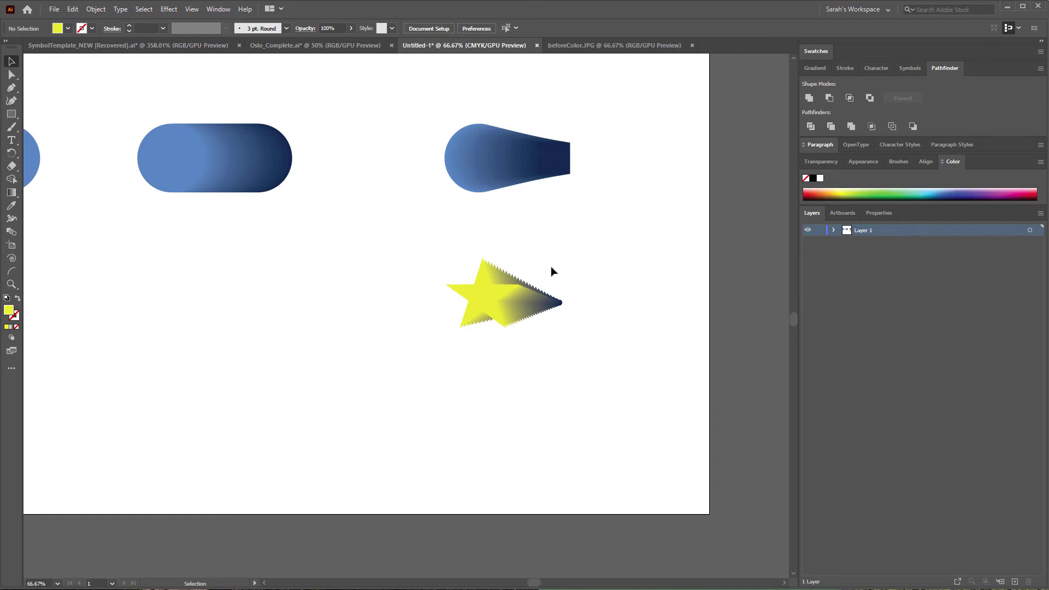
left_click(325, 46)
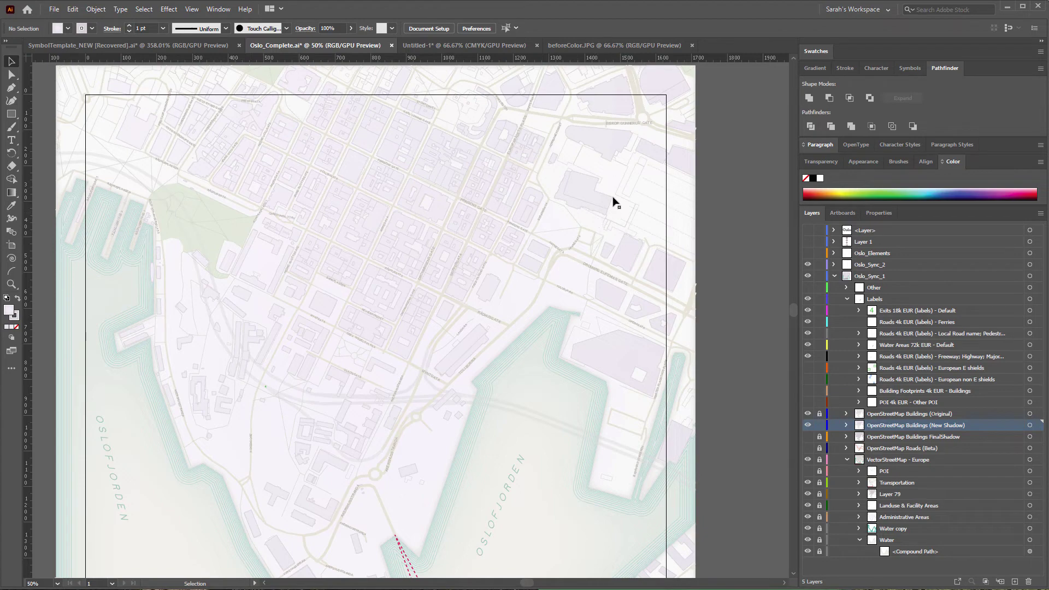
Step: Select all buildings on the New Shadow layer and group them
left_click(1039, 425)
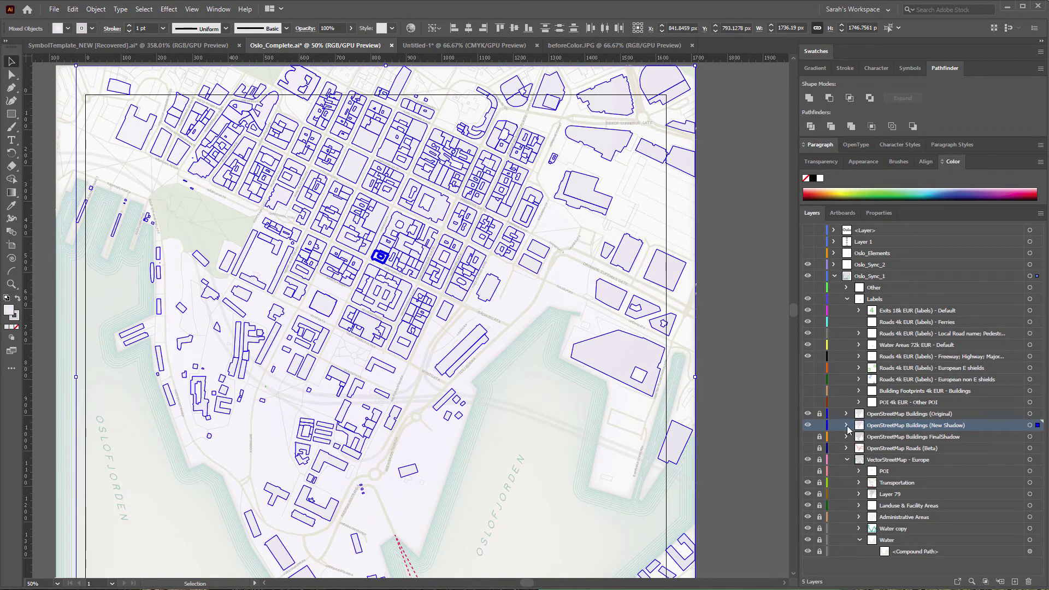
left_click(846, 425)
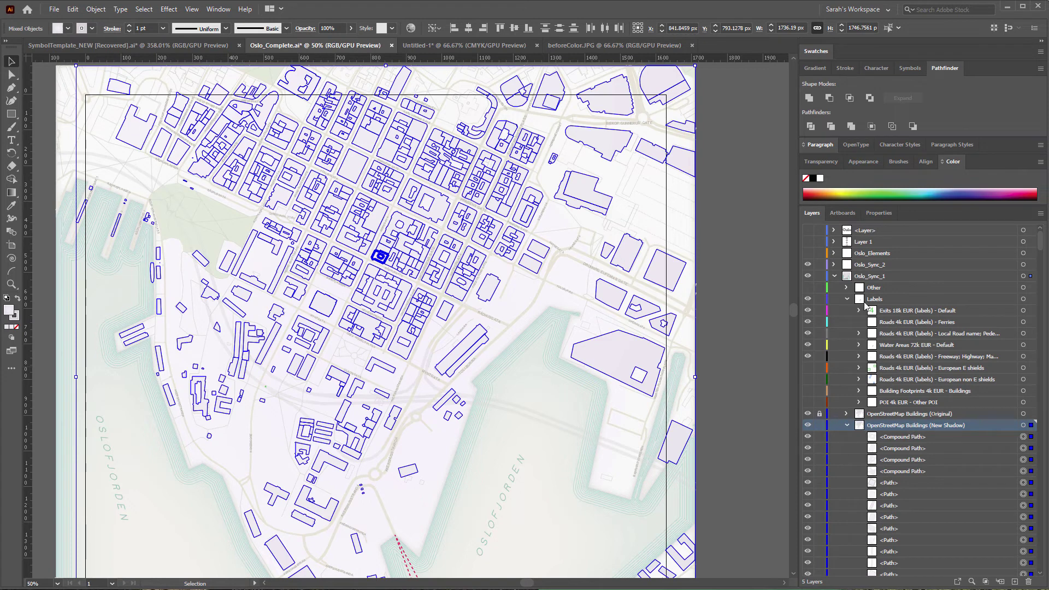
left_click(847, 299)
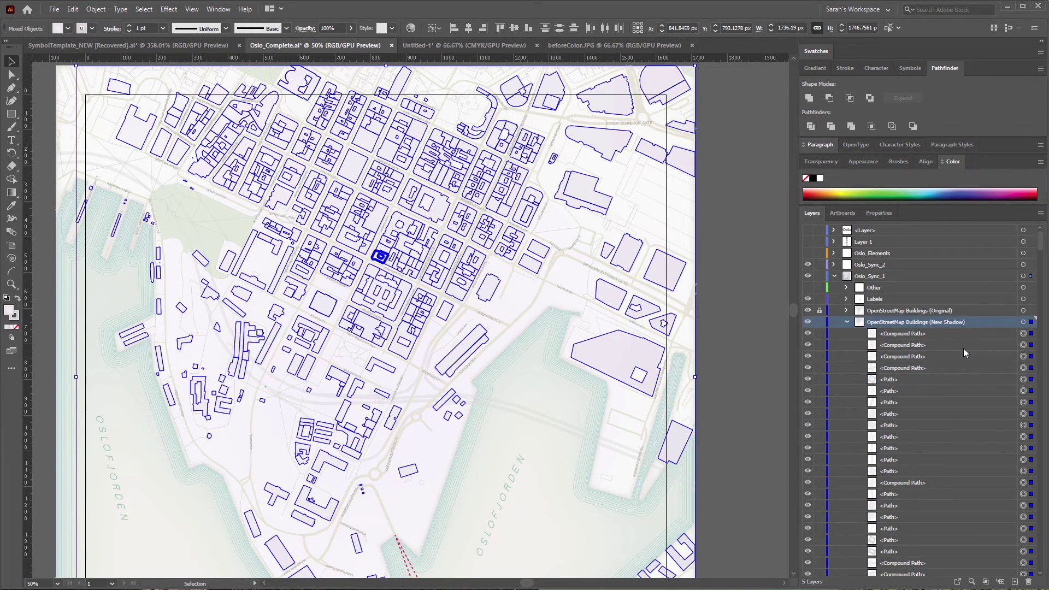
key("ctrl+g")
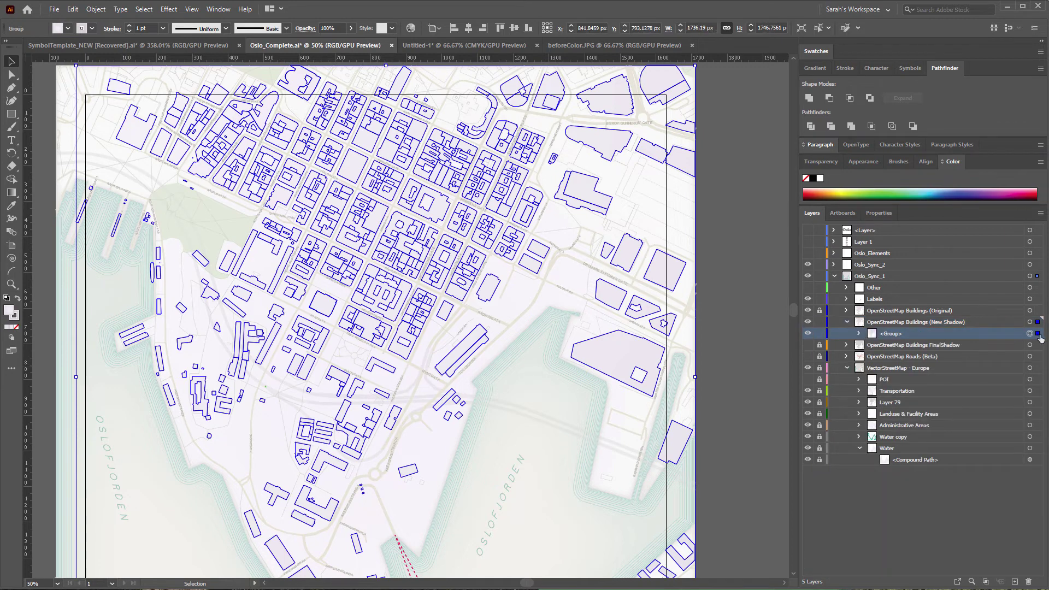
Step: Duplicate the building group and nudge the copy slightly down and right
left_click(1040, 213)
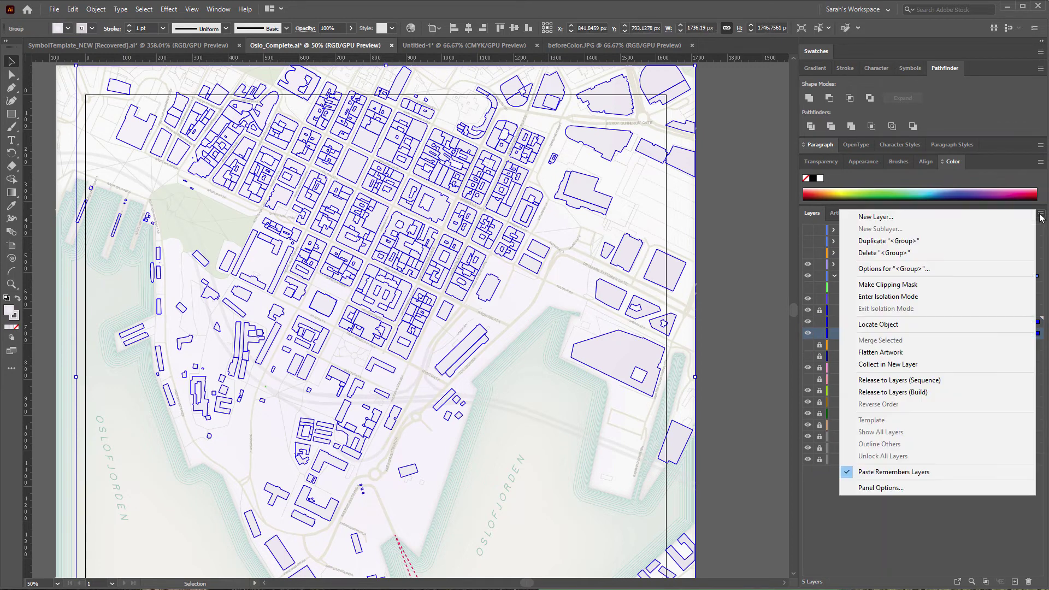
left_click(907, 241)
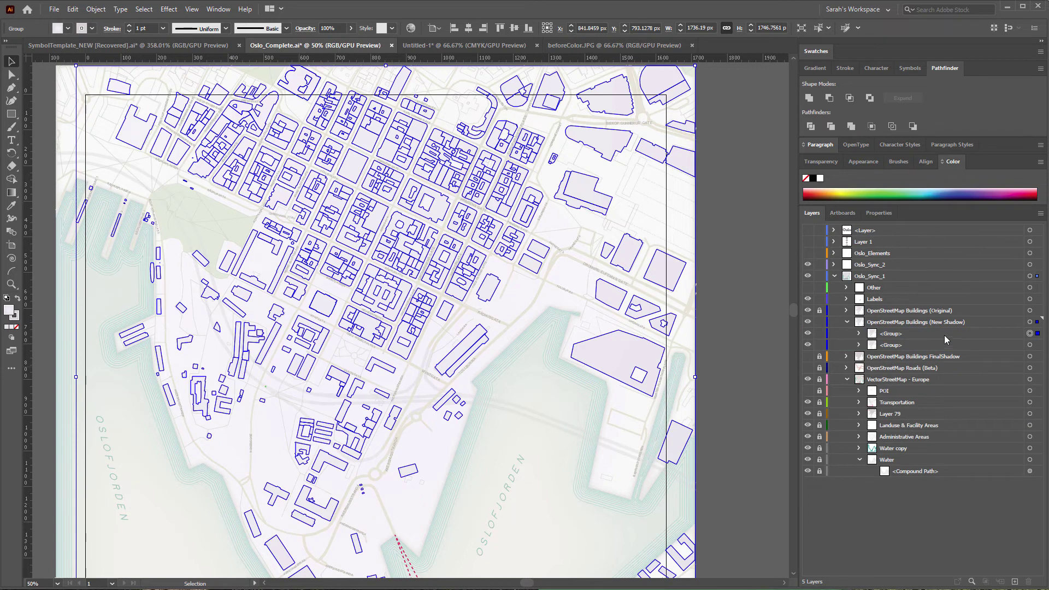
left_click(1029, 344)
left_click_drag(491, 301, 492, 304)
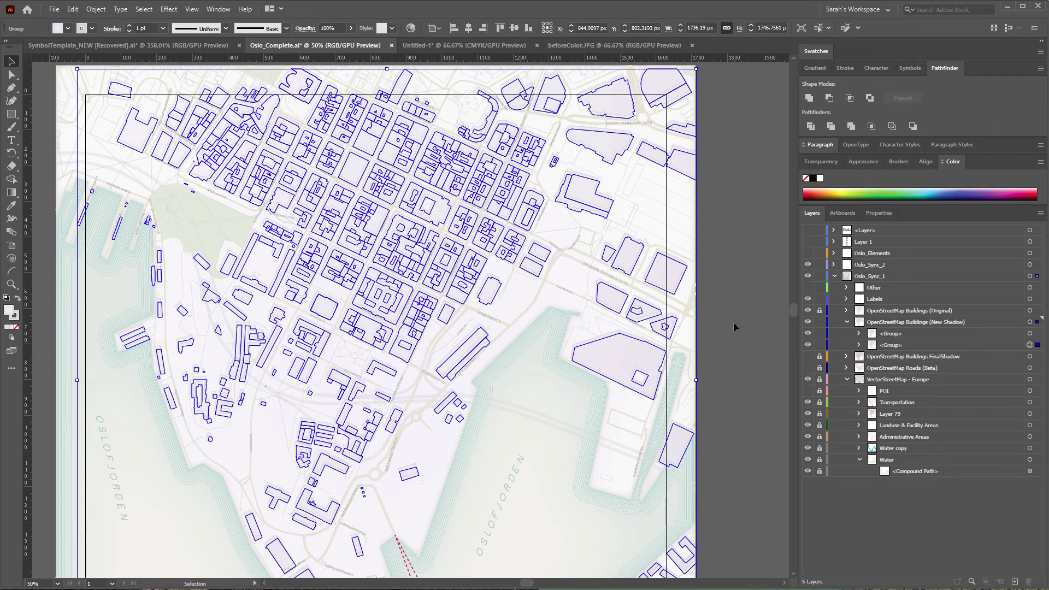
Step: Give the second building group a d8d2d7 fill and no stroke, then deselect
left_click(710, 334)
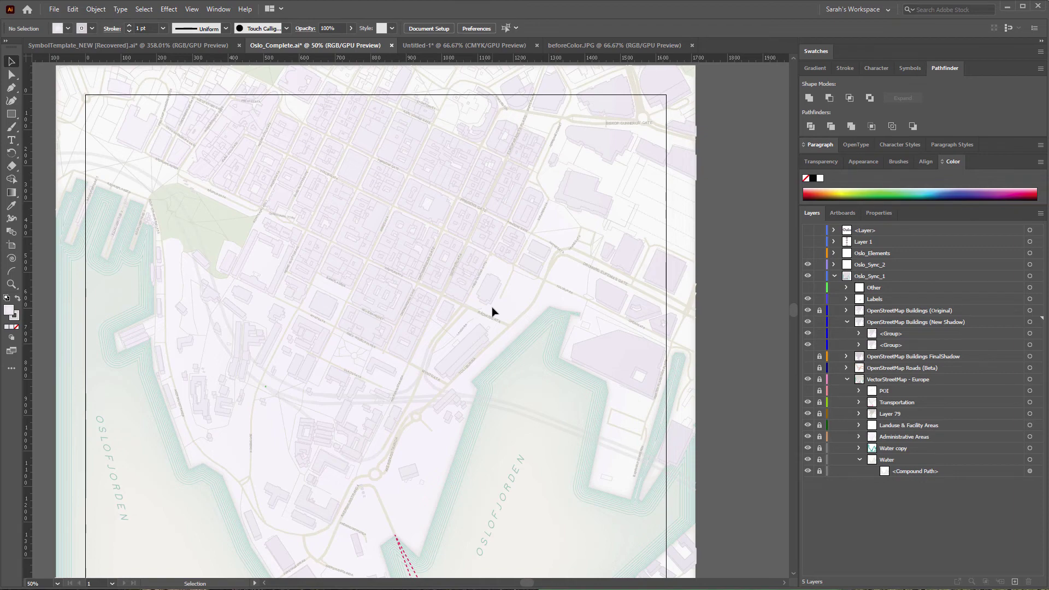
left_click(1029, 344)
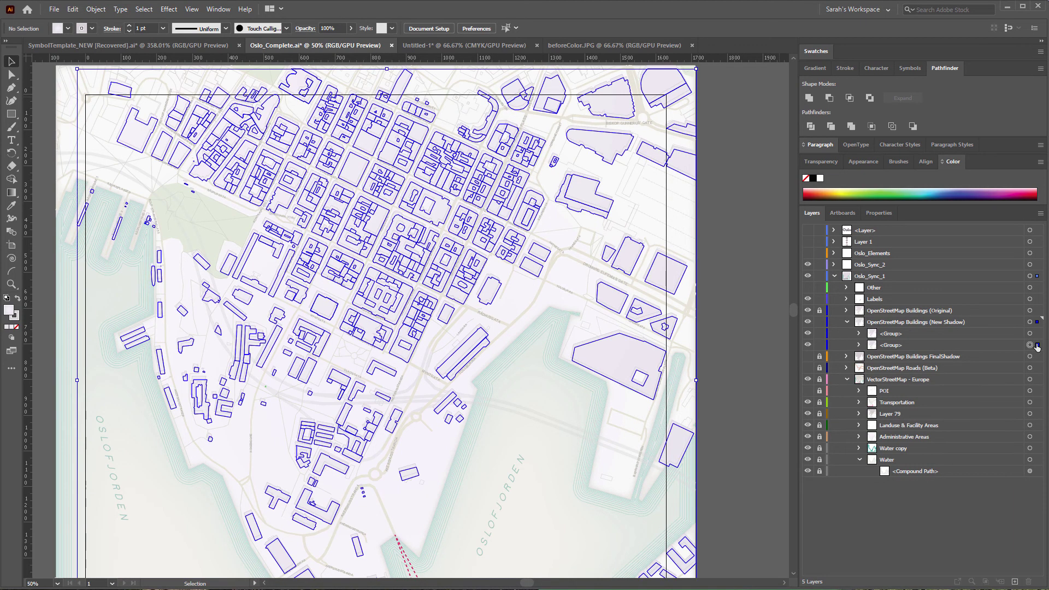
double_click(8, 312)
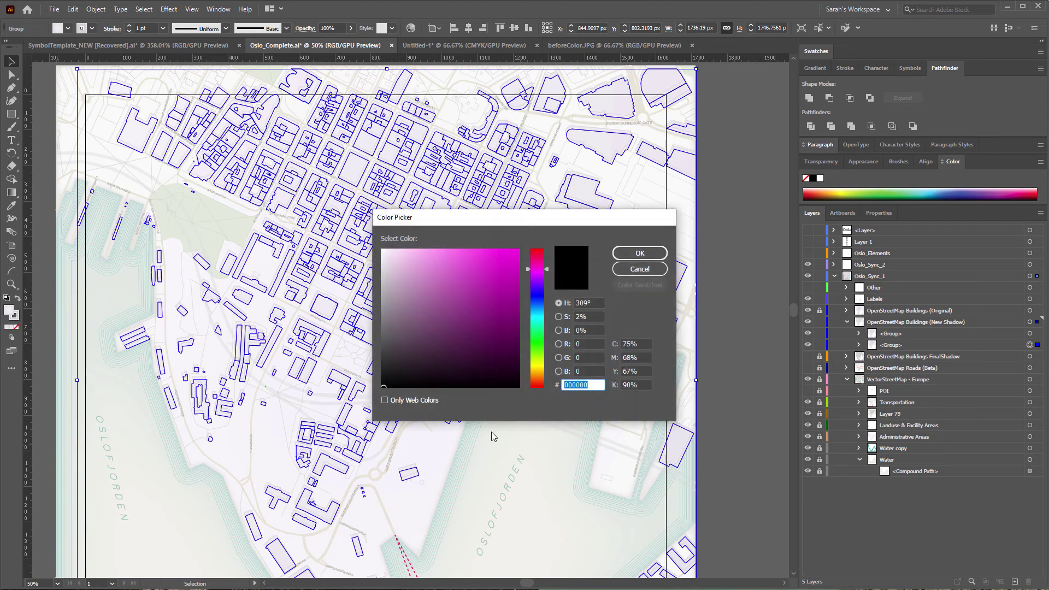
type("d8d2d7")
left_click(639, 254)
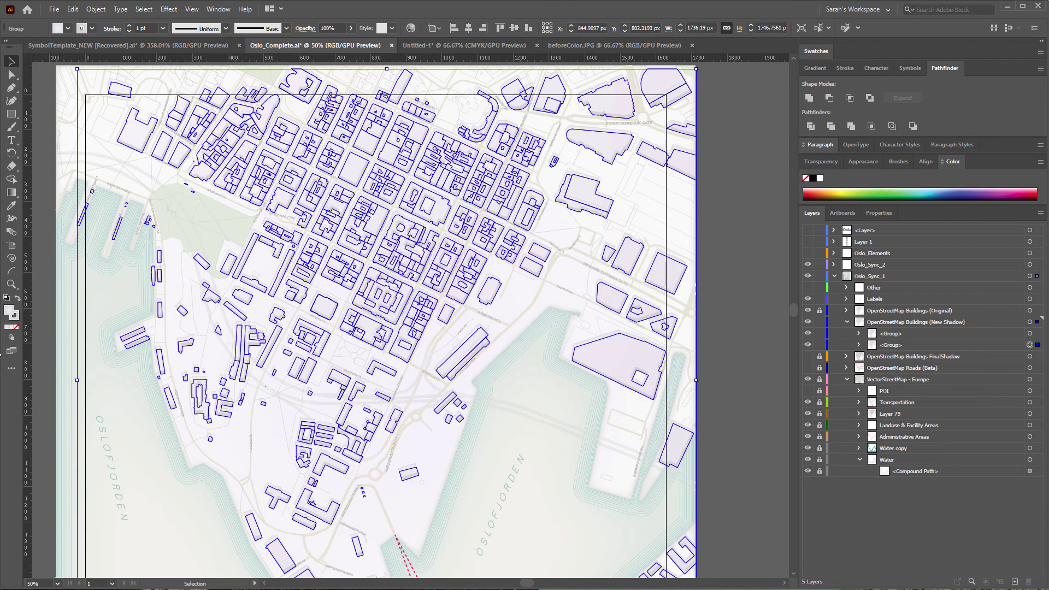
left_click(17, 319)
left_click(17, 327)
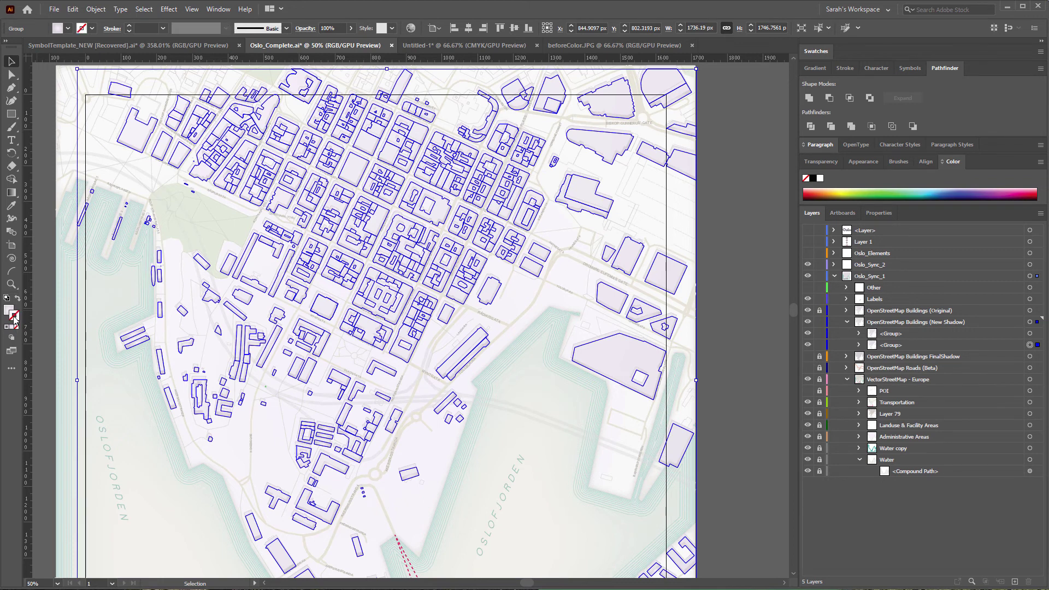
left_click(10, 312)
left_click(758, 352)
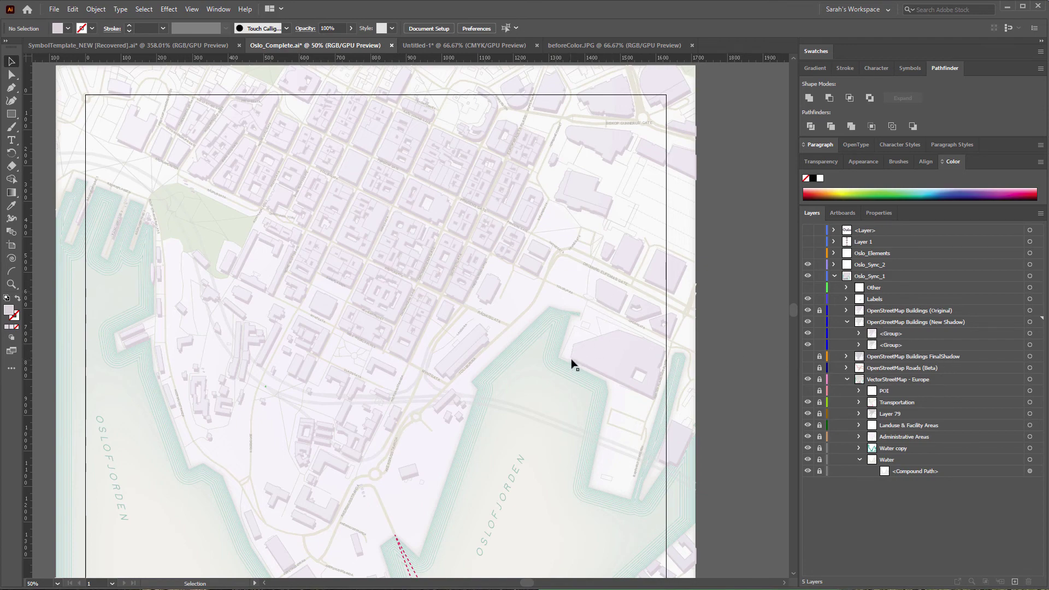
key("a")
key("ctrl+equal")
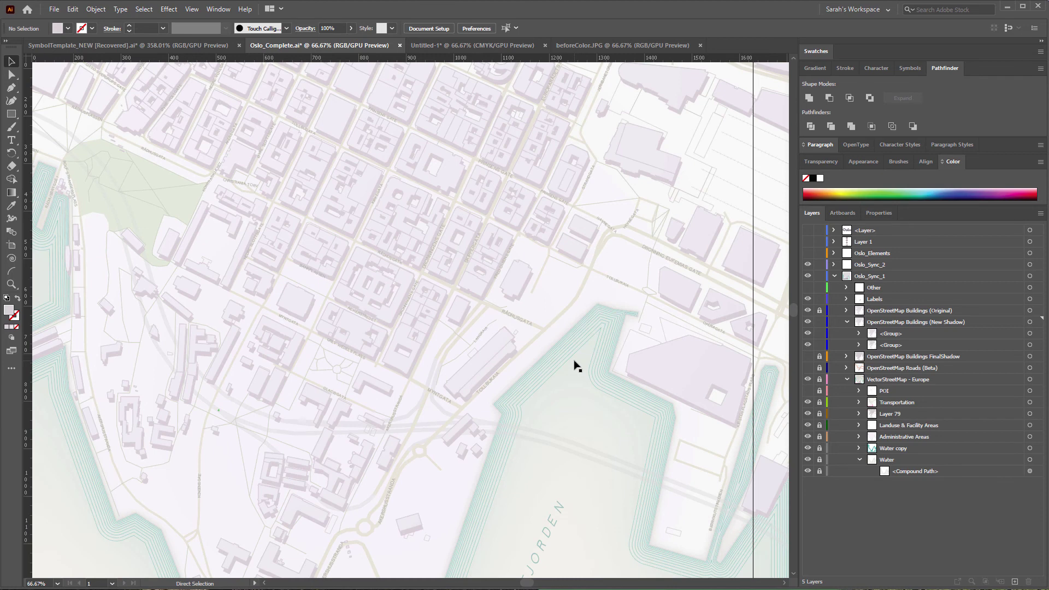
key("v")
key("a")
key("ctrl+equal")
key("ctrl+equal")
key("v")
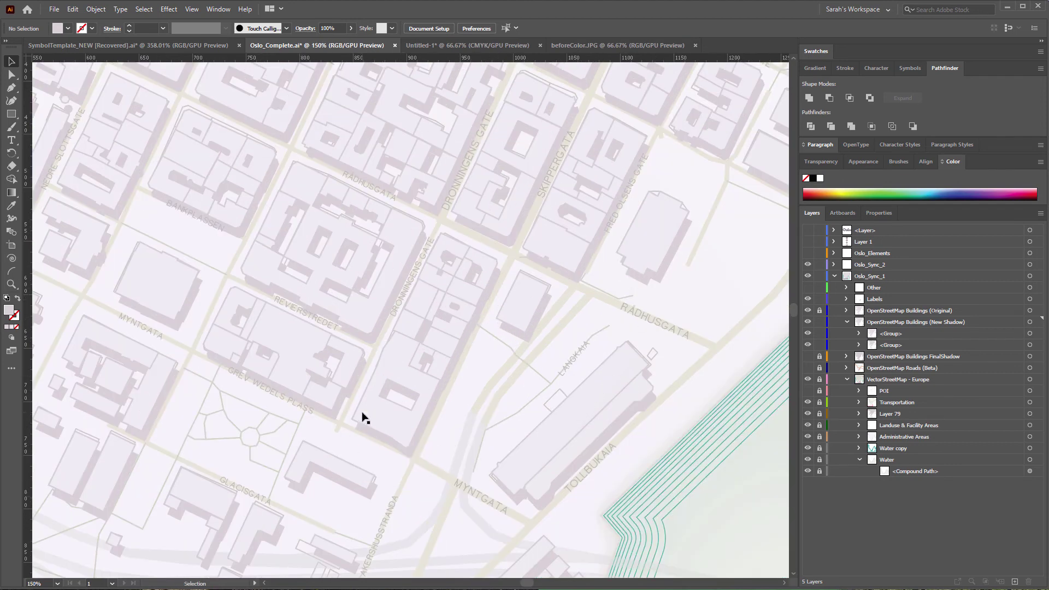
scroll(486, 285, "down", 2)
scroll(486, 285, "up", 1)
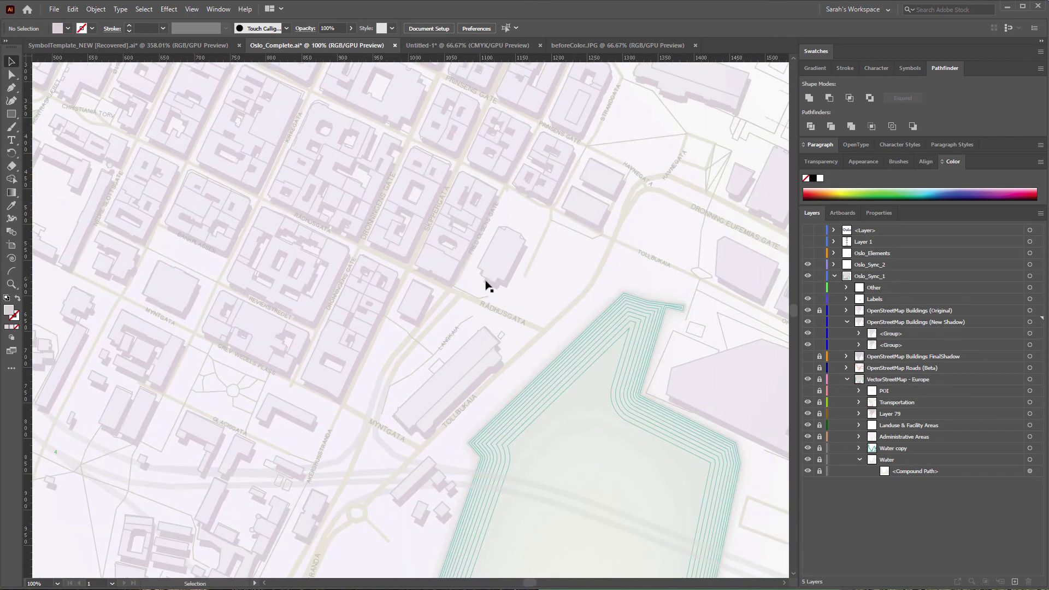
scroll(486, 285, "down", 3)
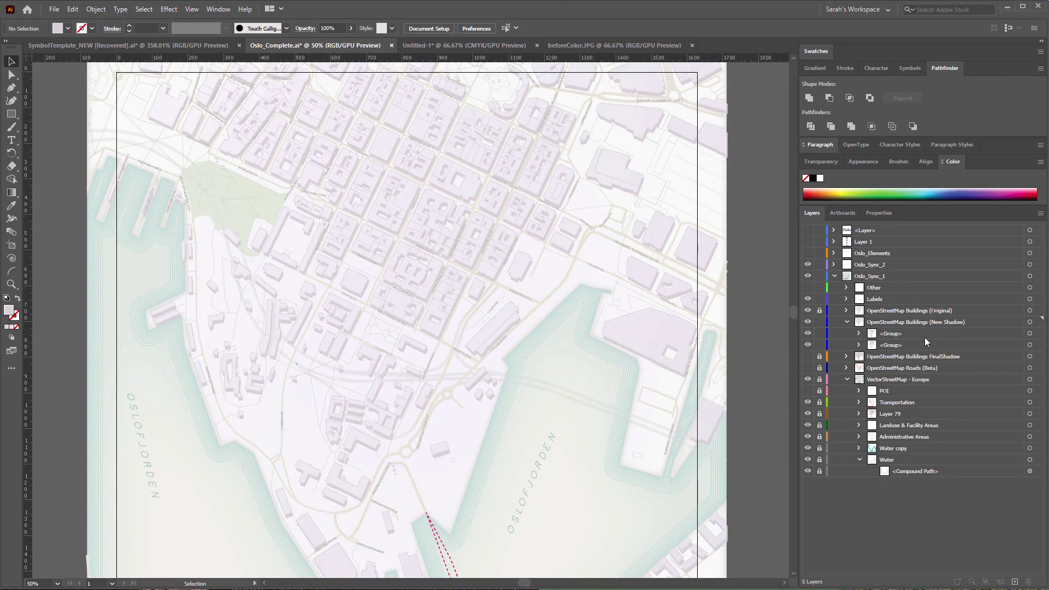
Step: Select both building groups and blend them into one continuous shadow
left_click(1037, 334)
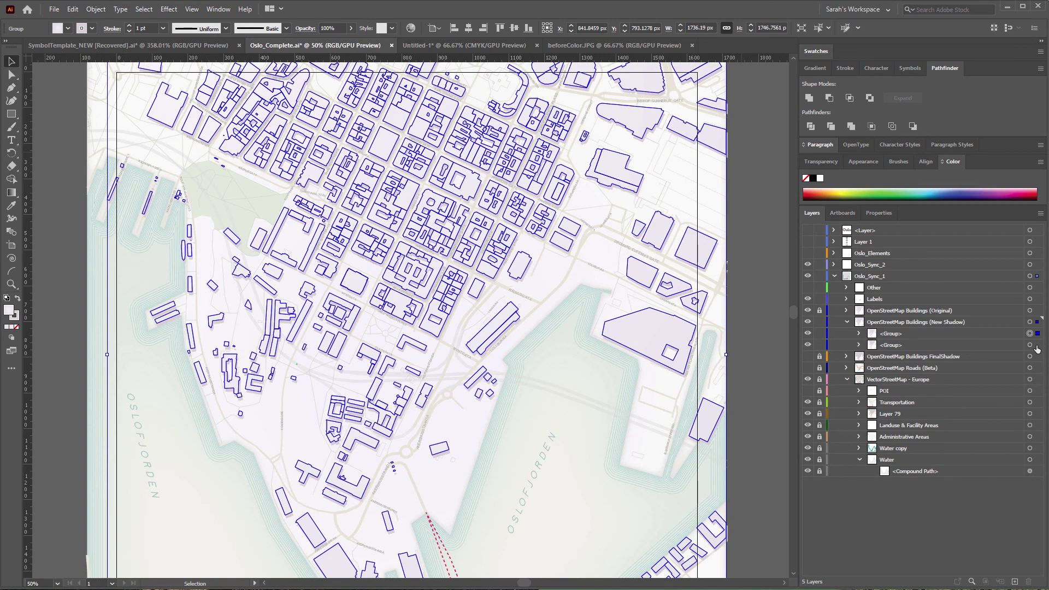
left_click(1037, 346)
left_click(1036, 334, "shift")
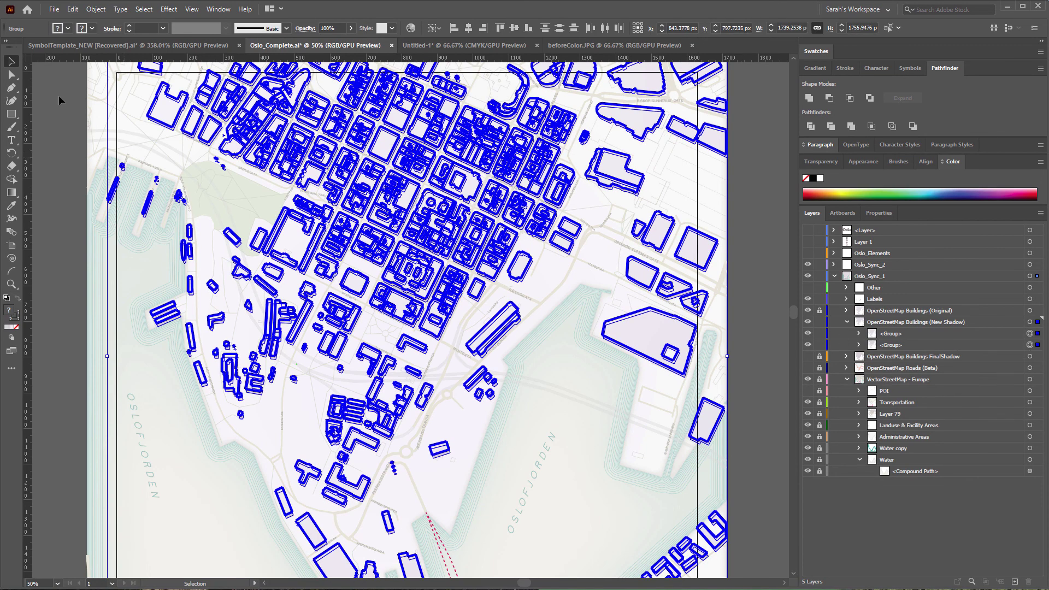
left_click(96, 10)
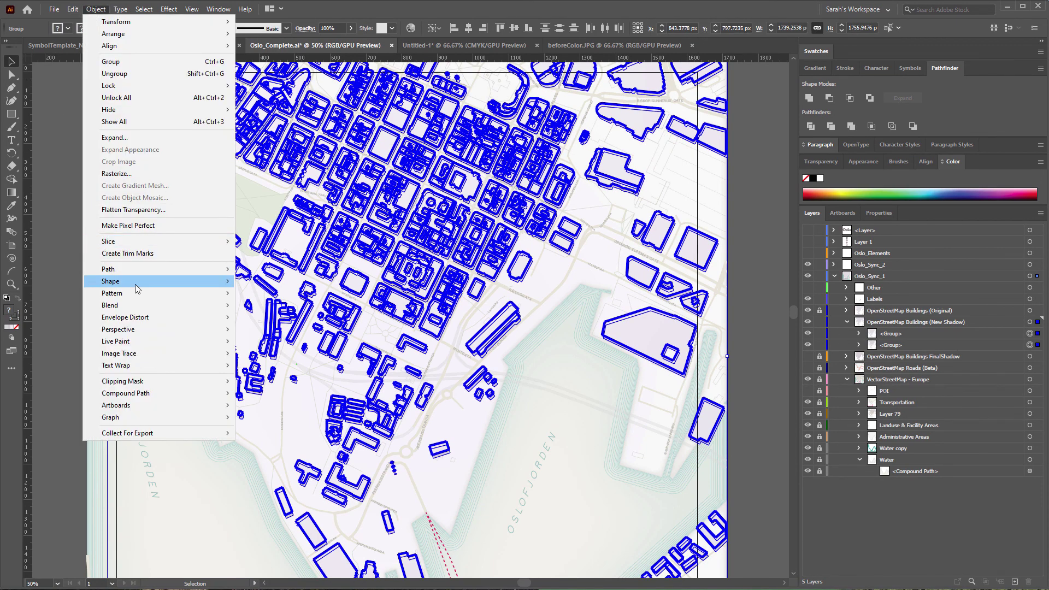
mouse_move(137, 307)
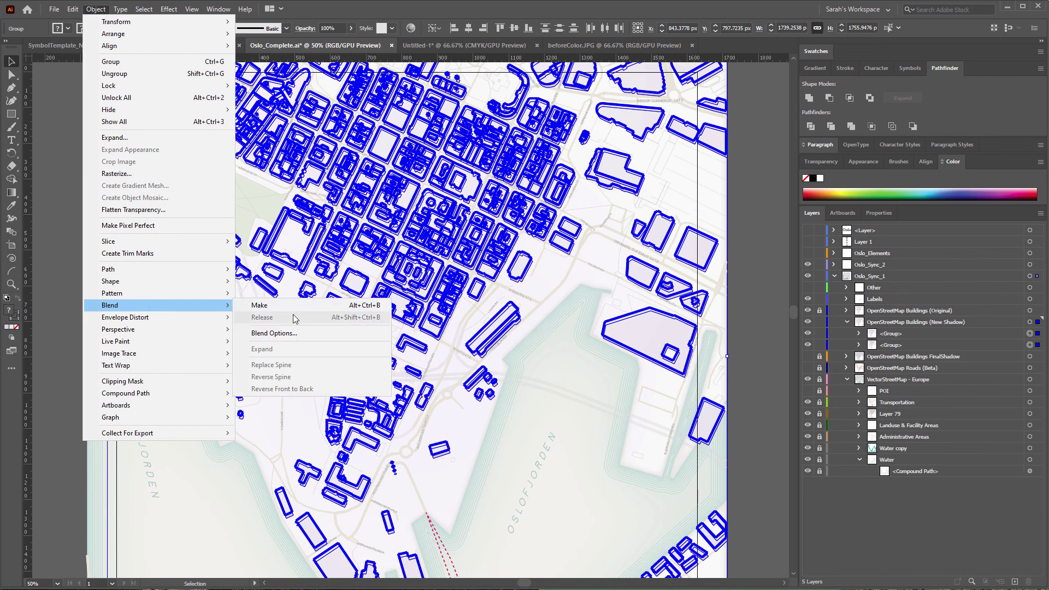
left_click(289, 310)
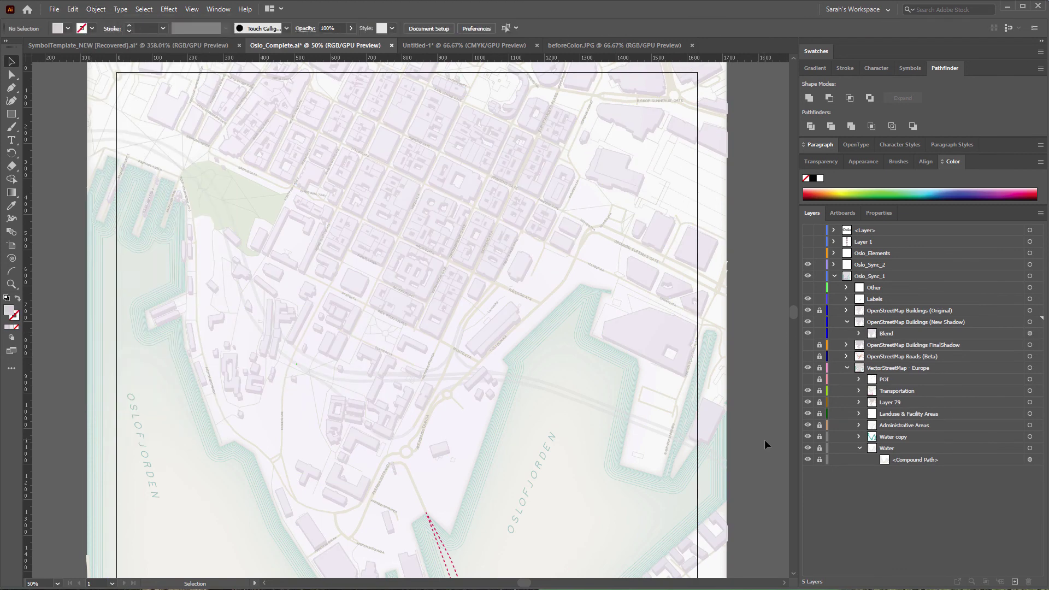
Step: Zoom in around Rådhusgata to inspect the blended building shadows
key("z")
left_click_drag(428, 244, 557, 375)
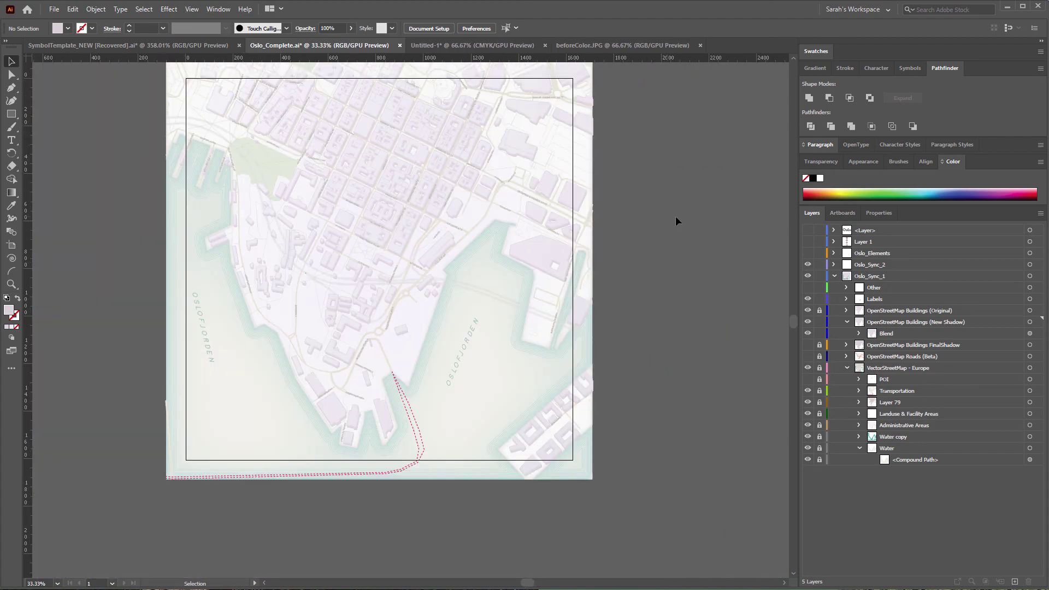
scroll(677, 218, "up", 1)
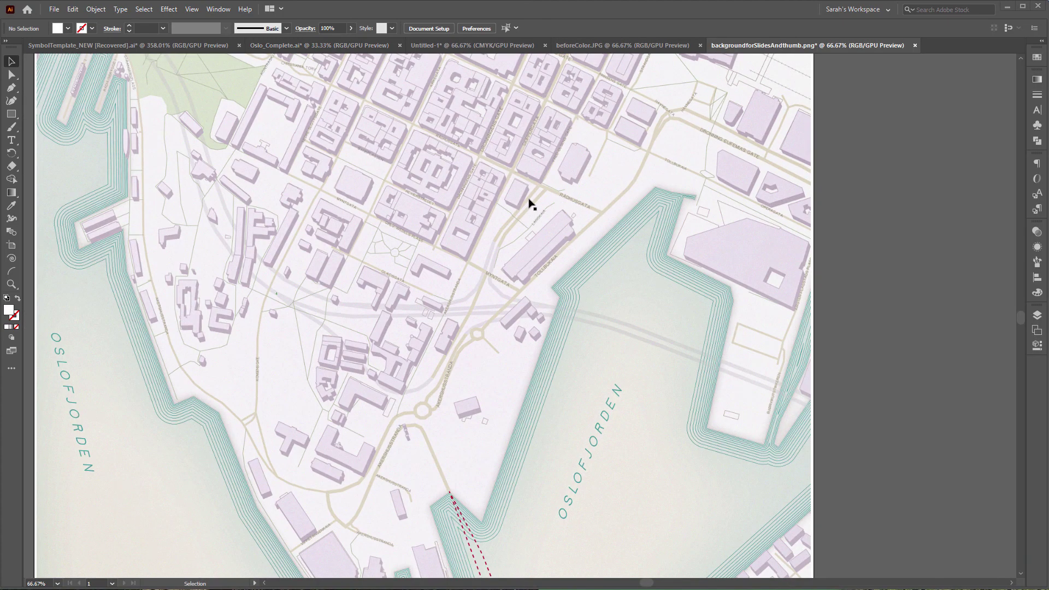
scroll(628, 120, "up", 1)
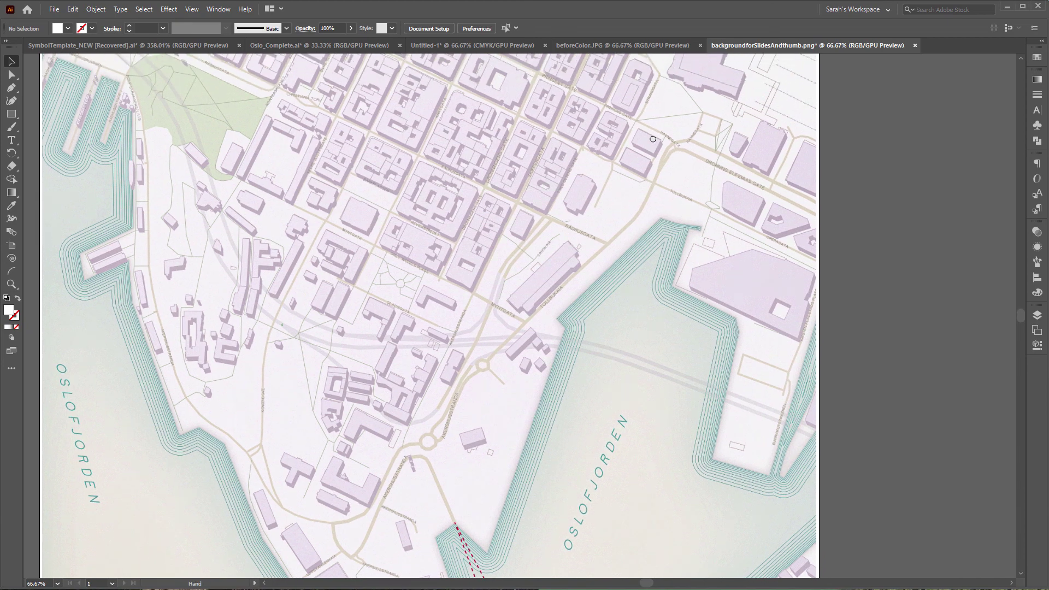